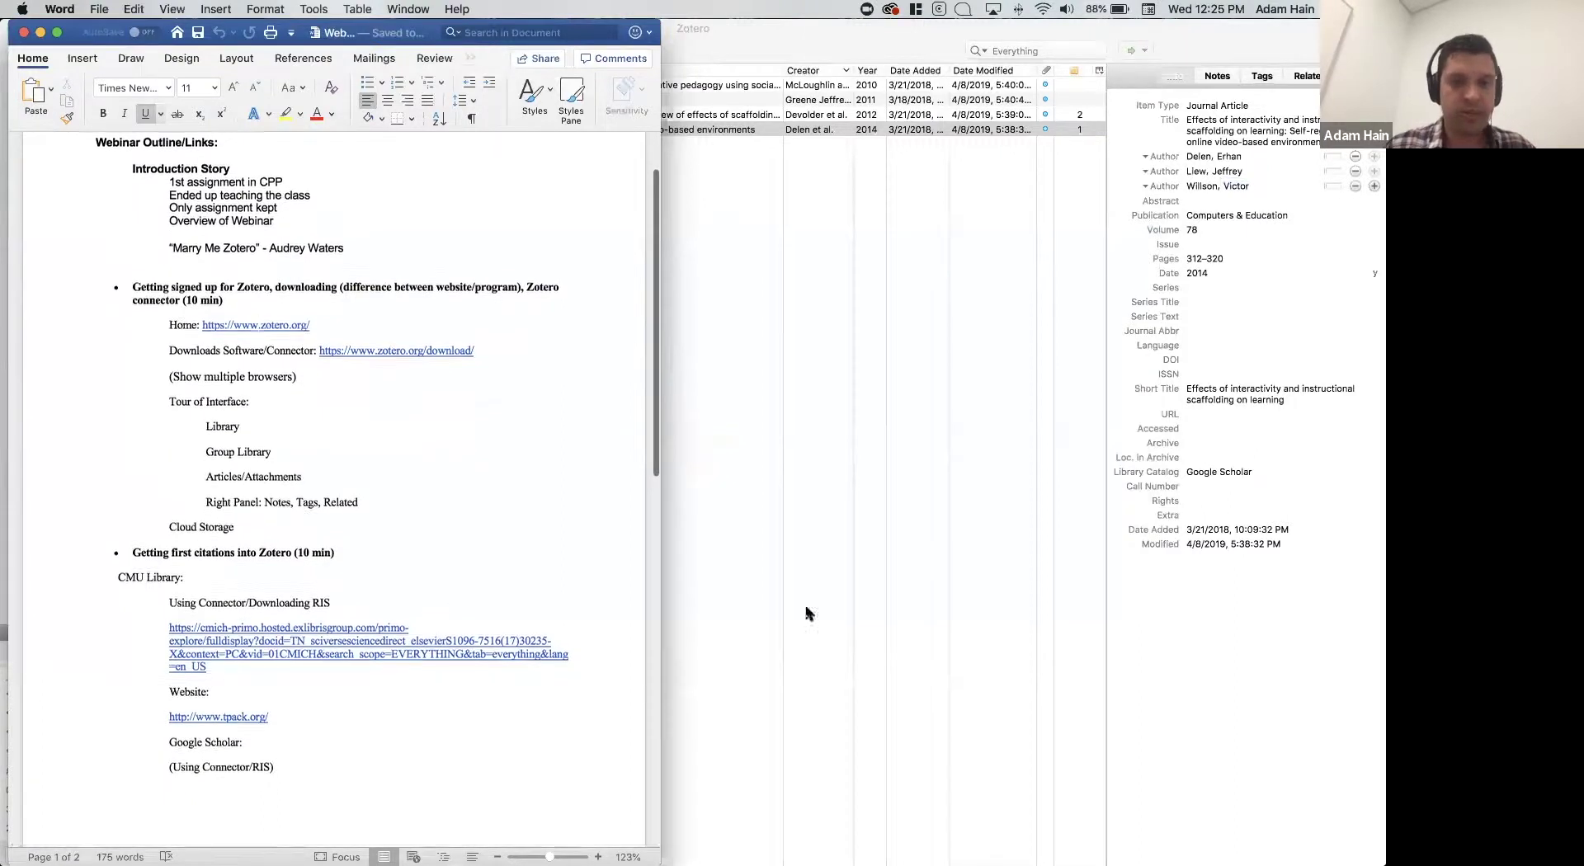
Step: Switch to the Word outline, open its CMU Library link, and open the full text of the Community of Inquiry survey article
click(842, 611)
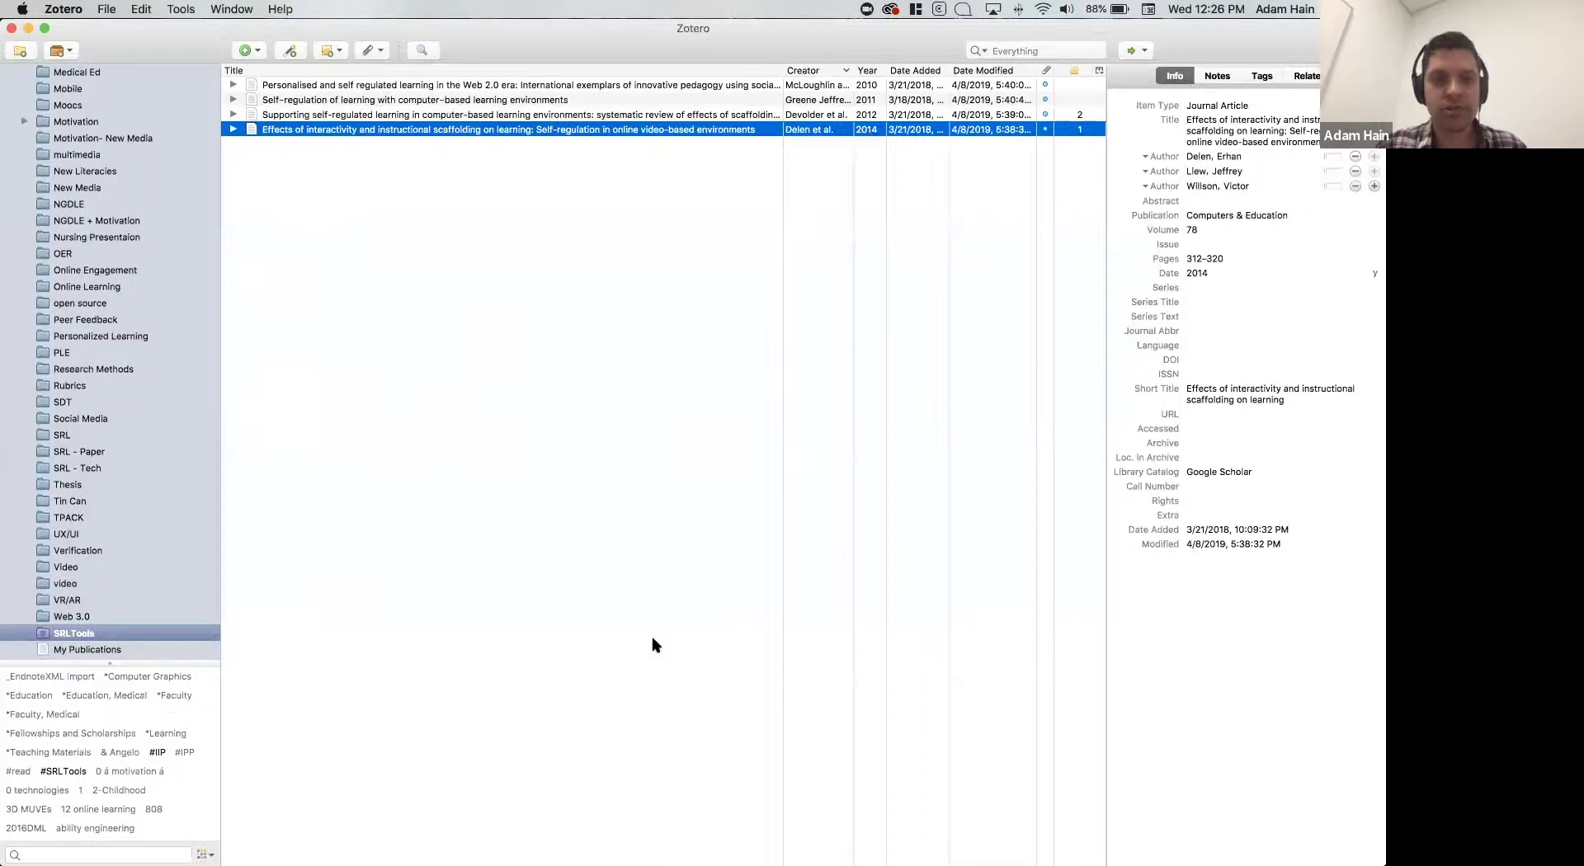
key(super+Tab)
key(super+Tab)
key(Tab)
key(Tab)
click(382, 653)
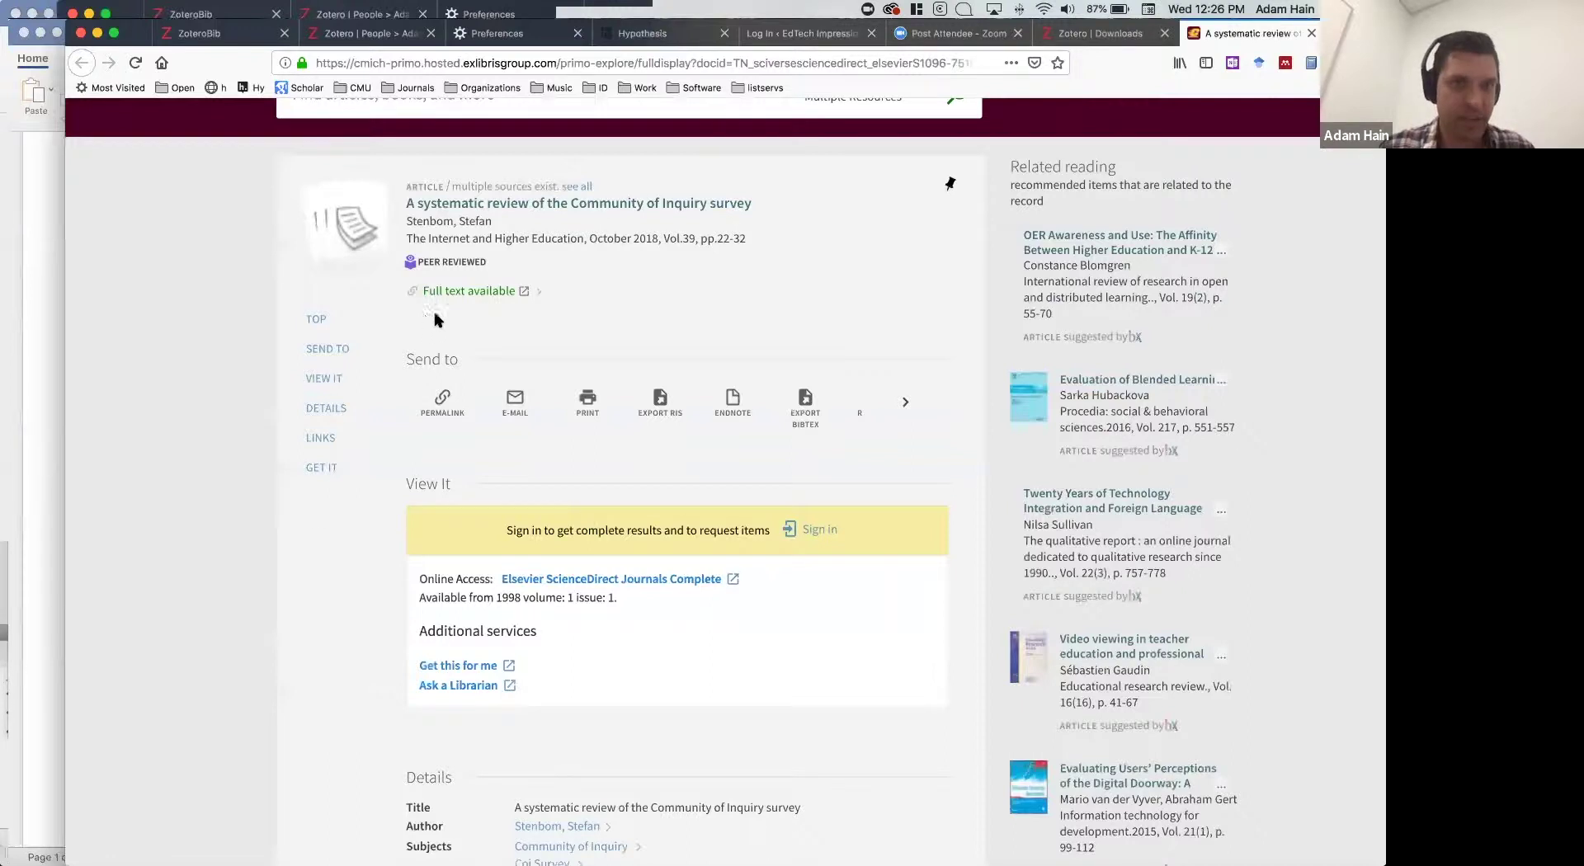
click(476, 298)
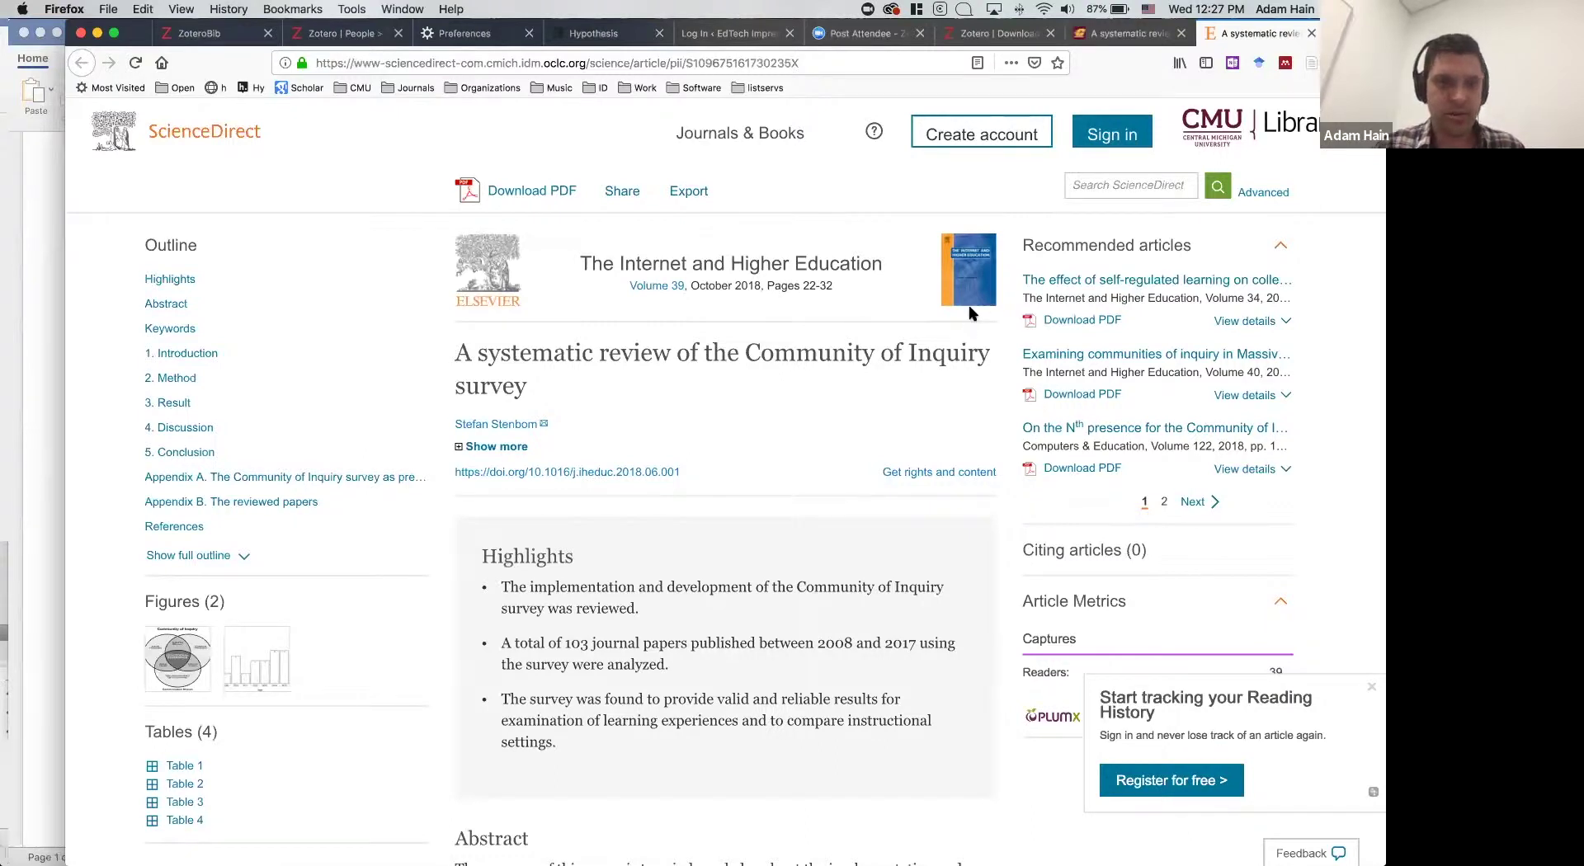
Step: Select the CoI collection in Zotero and save the ScienceDirect article from Firefox into it with the Zotero connector
key(super+Tab)
key(super+Tab)
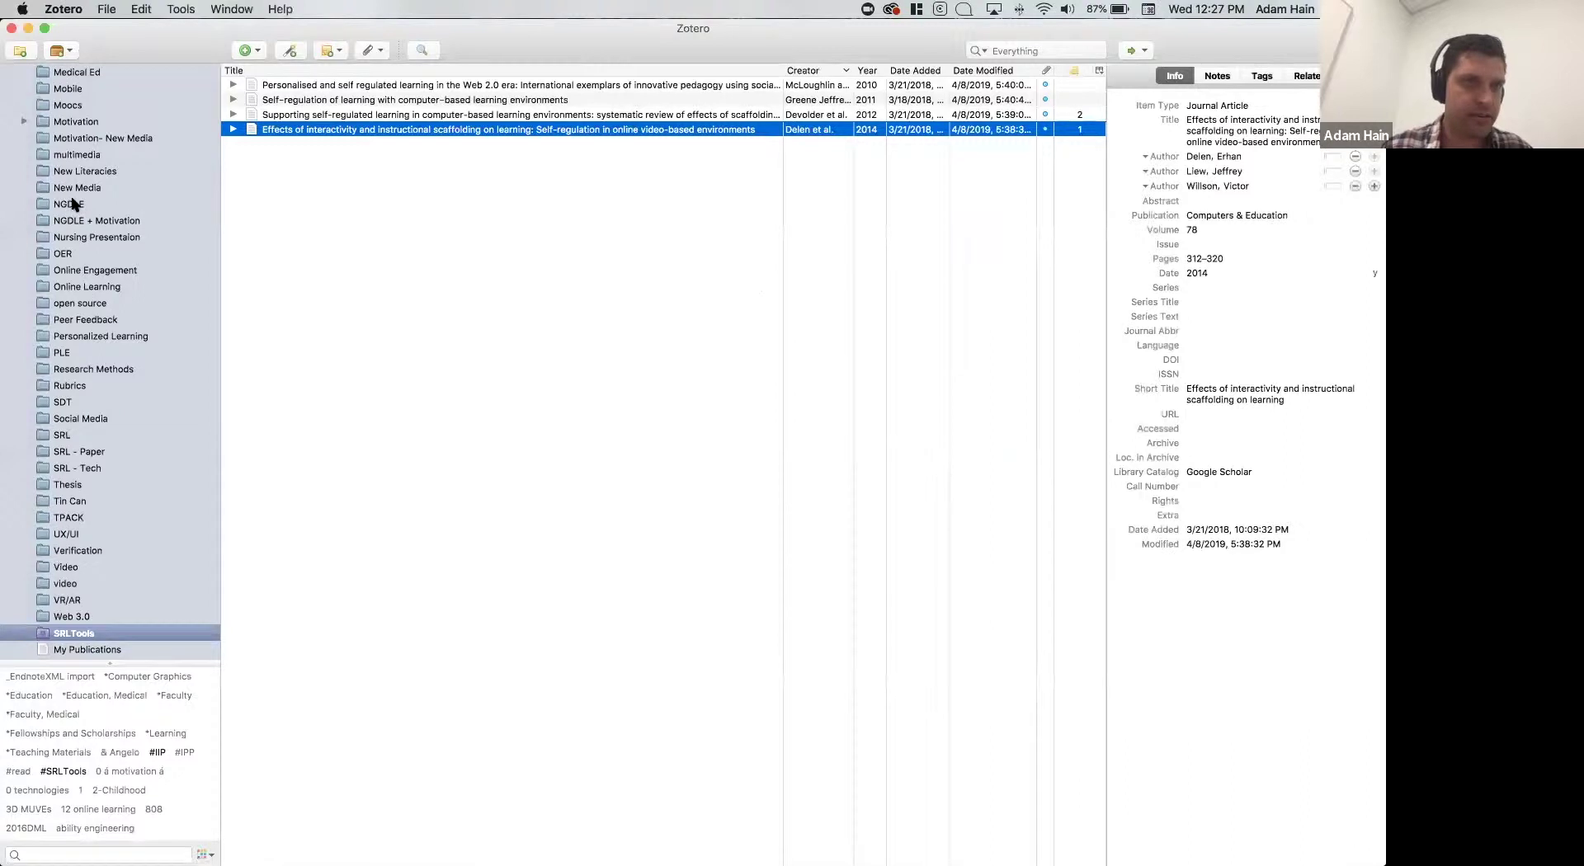
scroll(71, 210, up, 10)
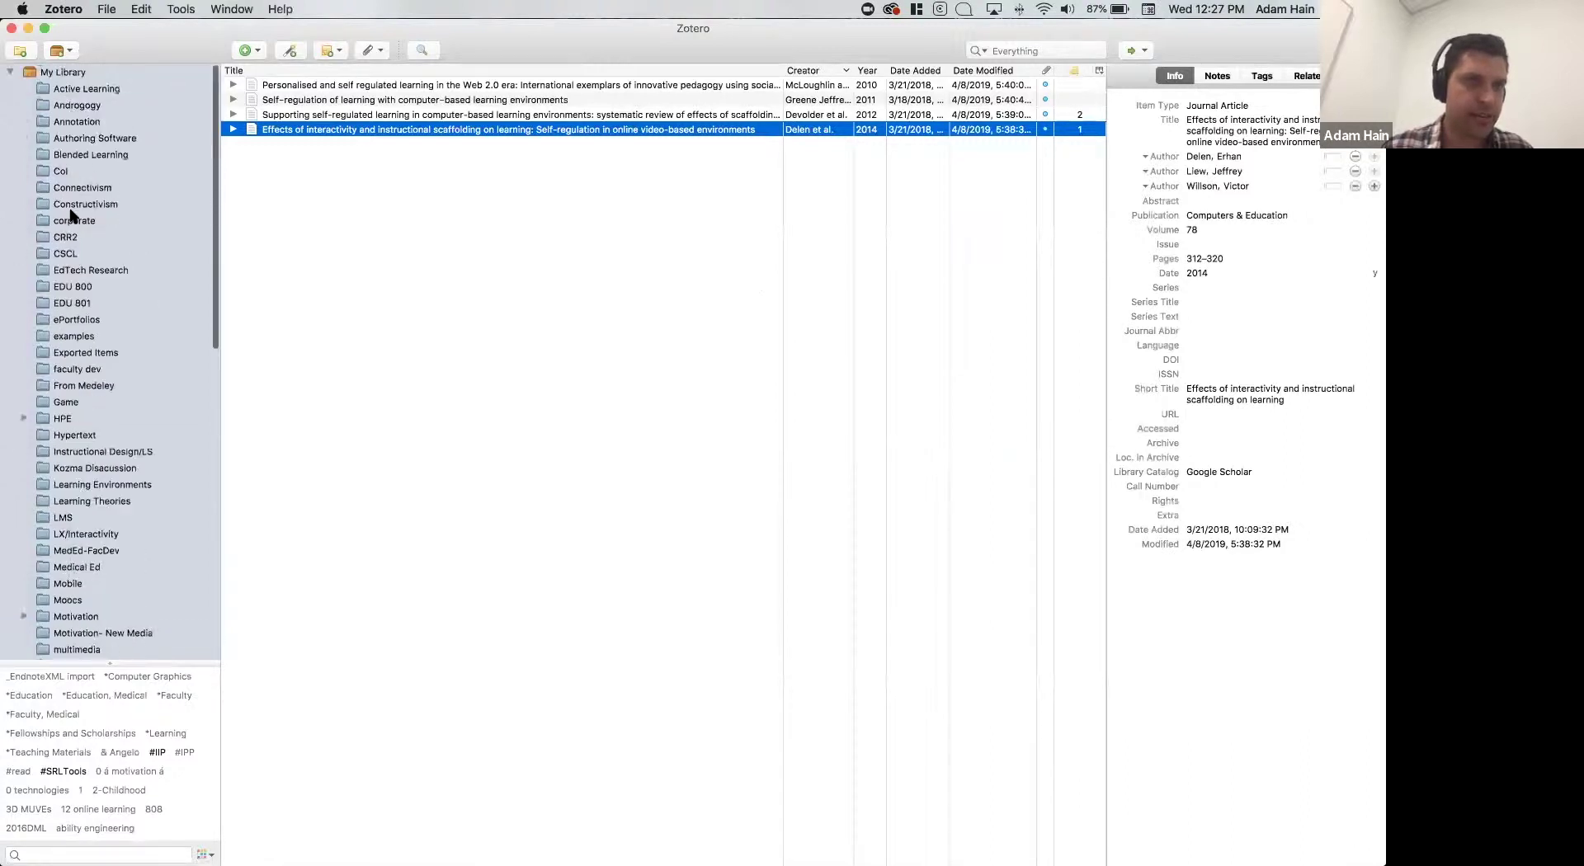
click(71, 173)
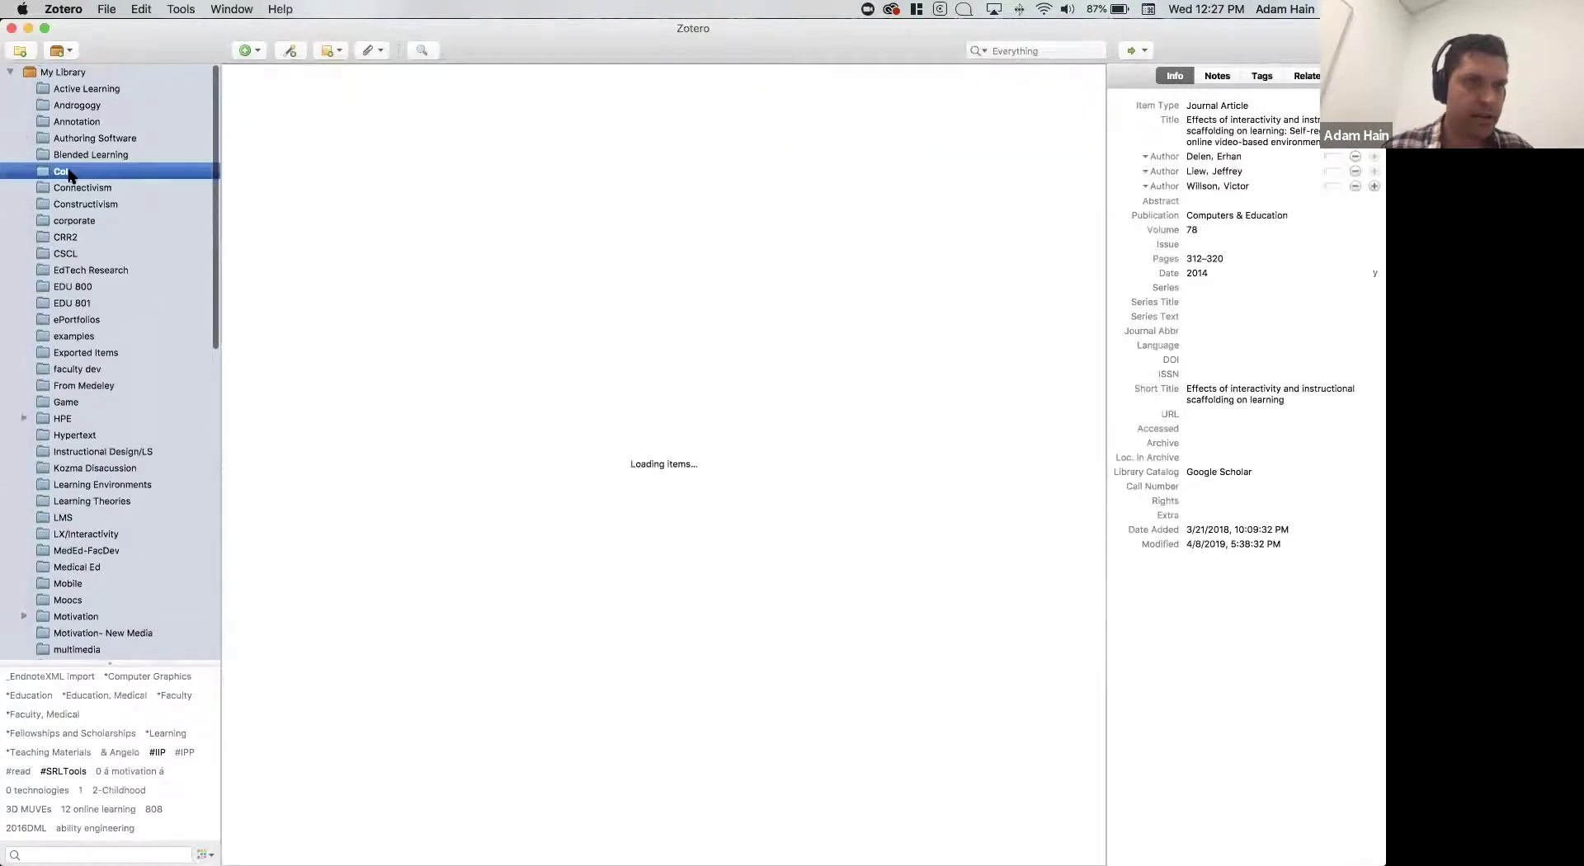
double_click(265, 310)
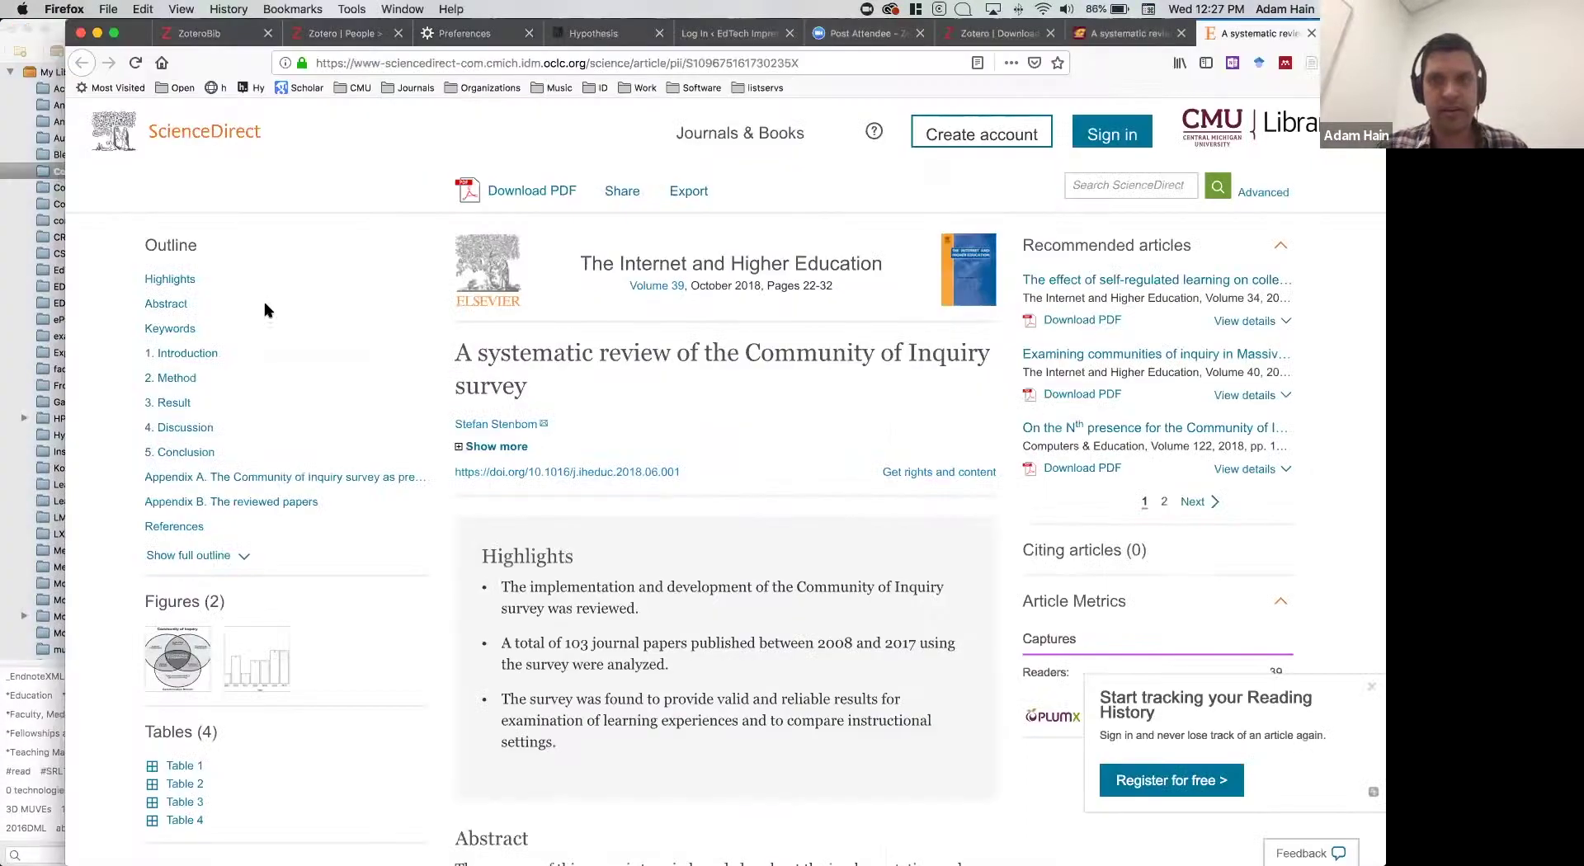
click(1309, 66)
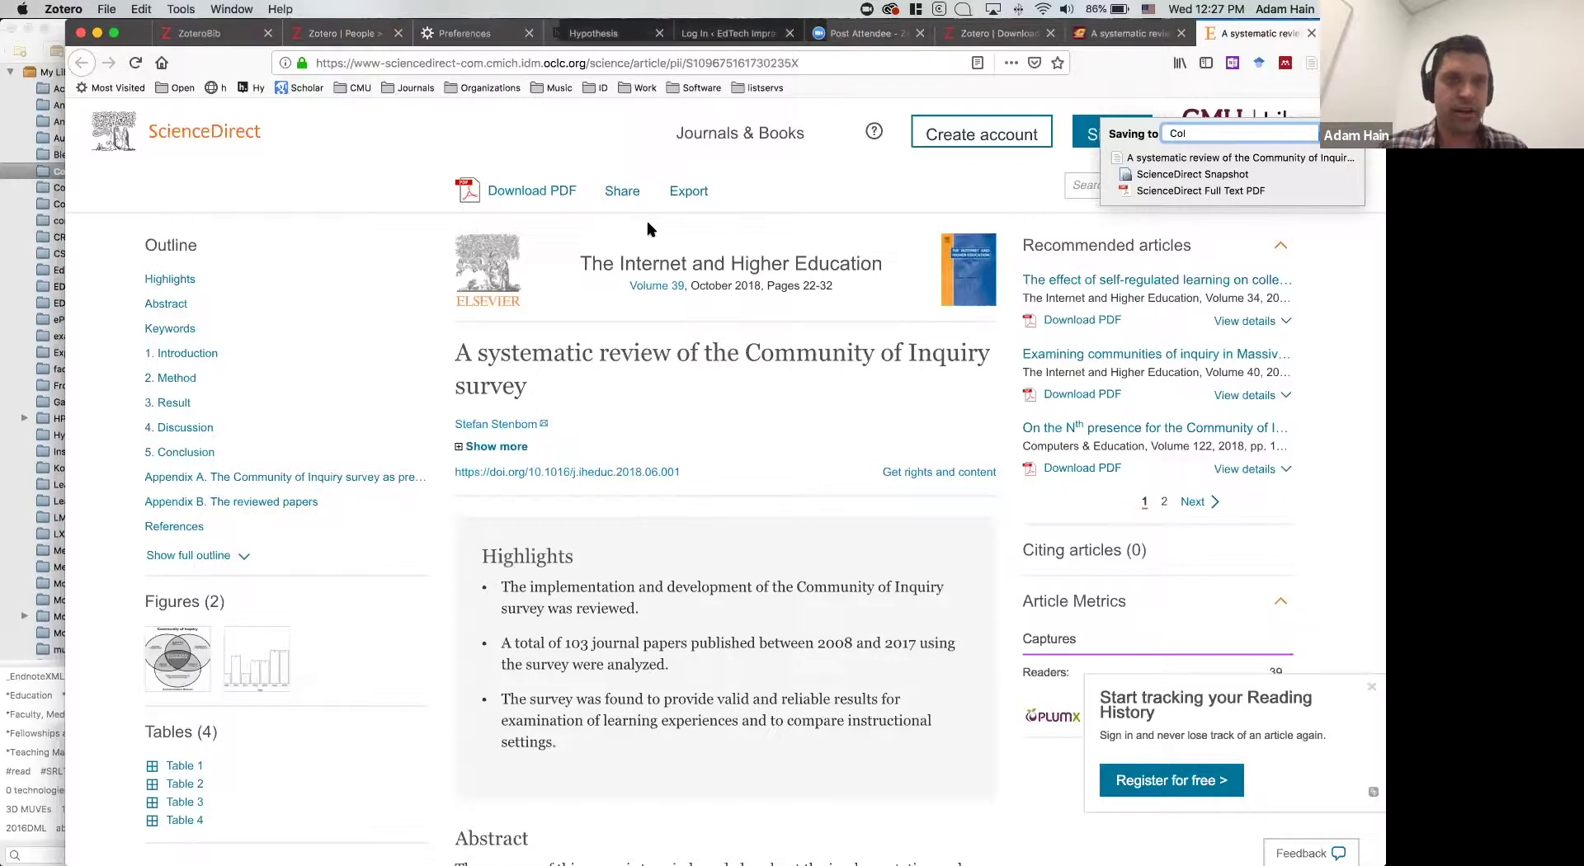
Step: Switch to Zotero and examine the attachments and tags of the newly saved "A systematic review of the Community of Inquiry survey"
key(super+Tab)
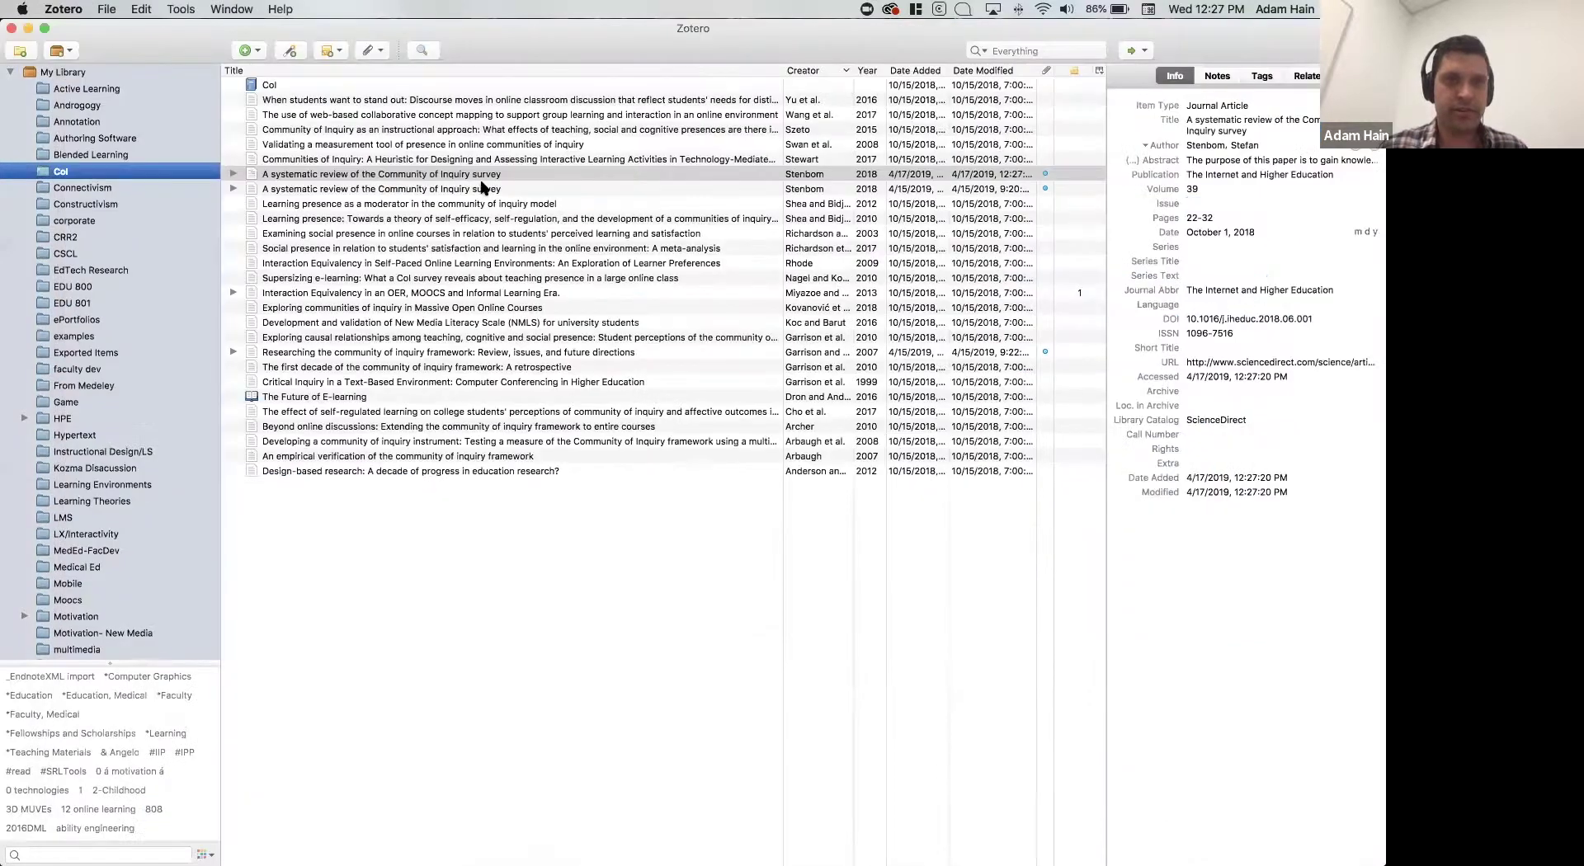
click(233, 175)
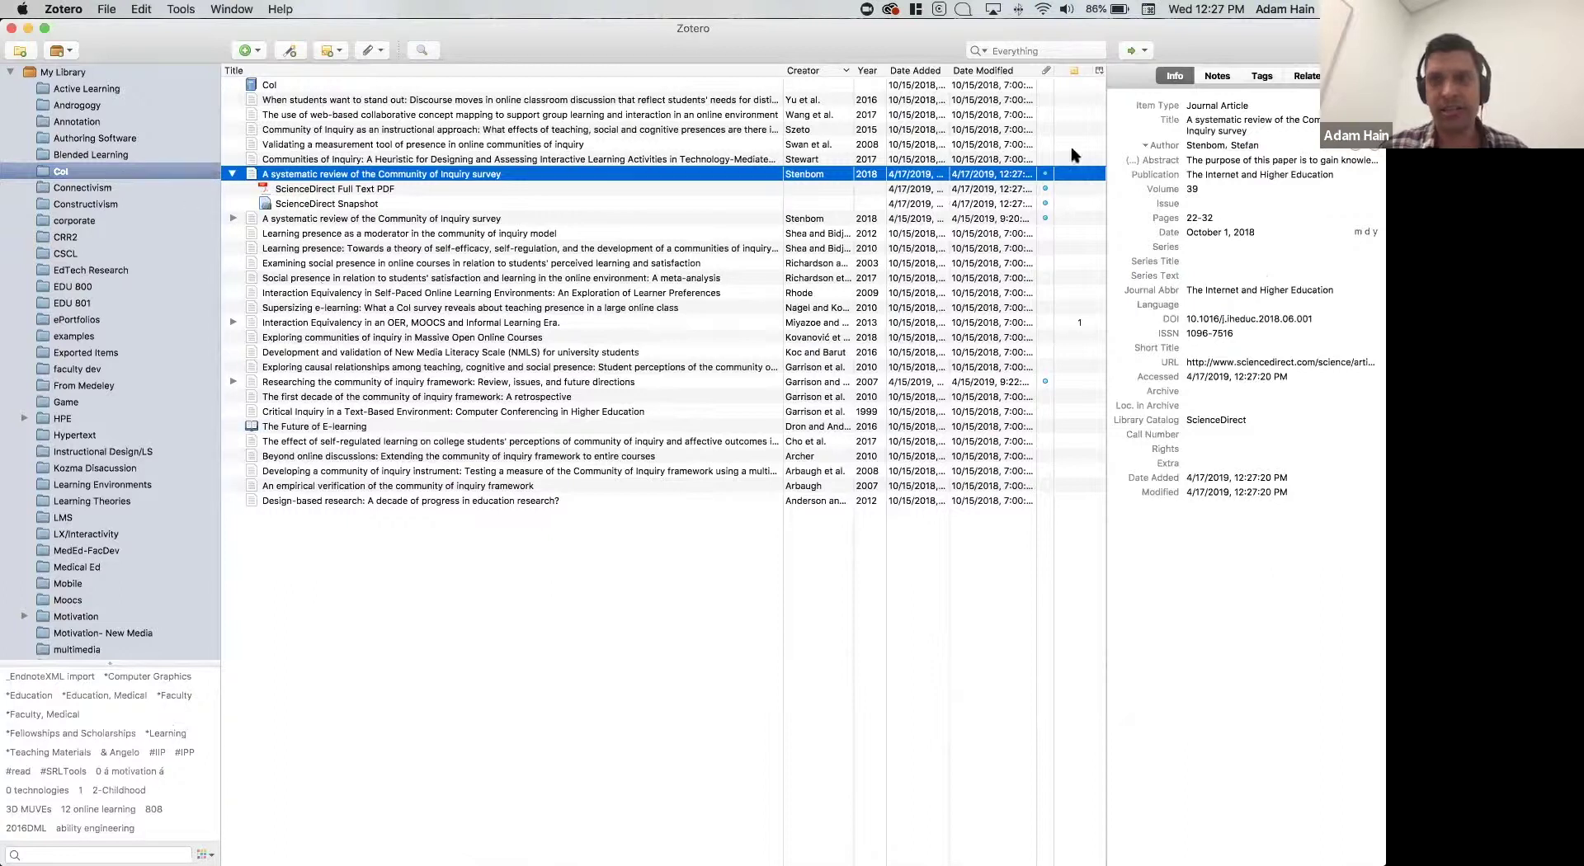
click(1262, 75)
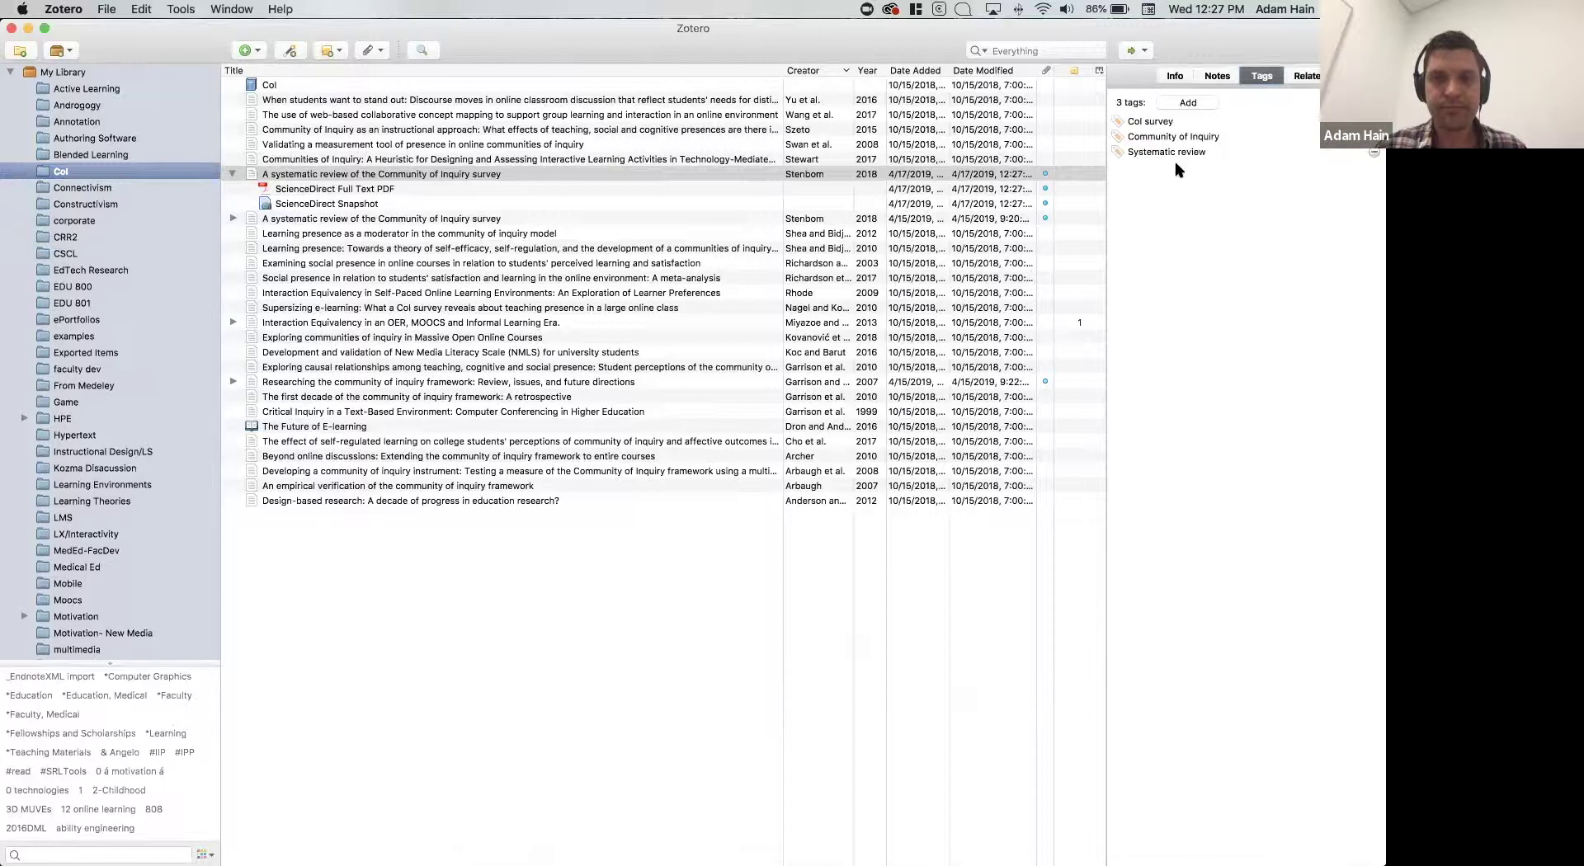
Step: Return to Firefox and look through the ScienceDirect article's abstract, keywords and body text
key(super+Tab)
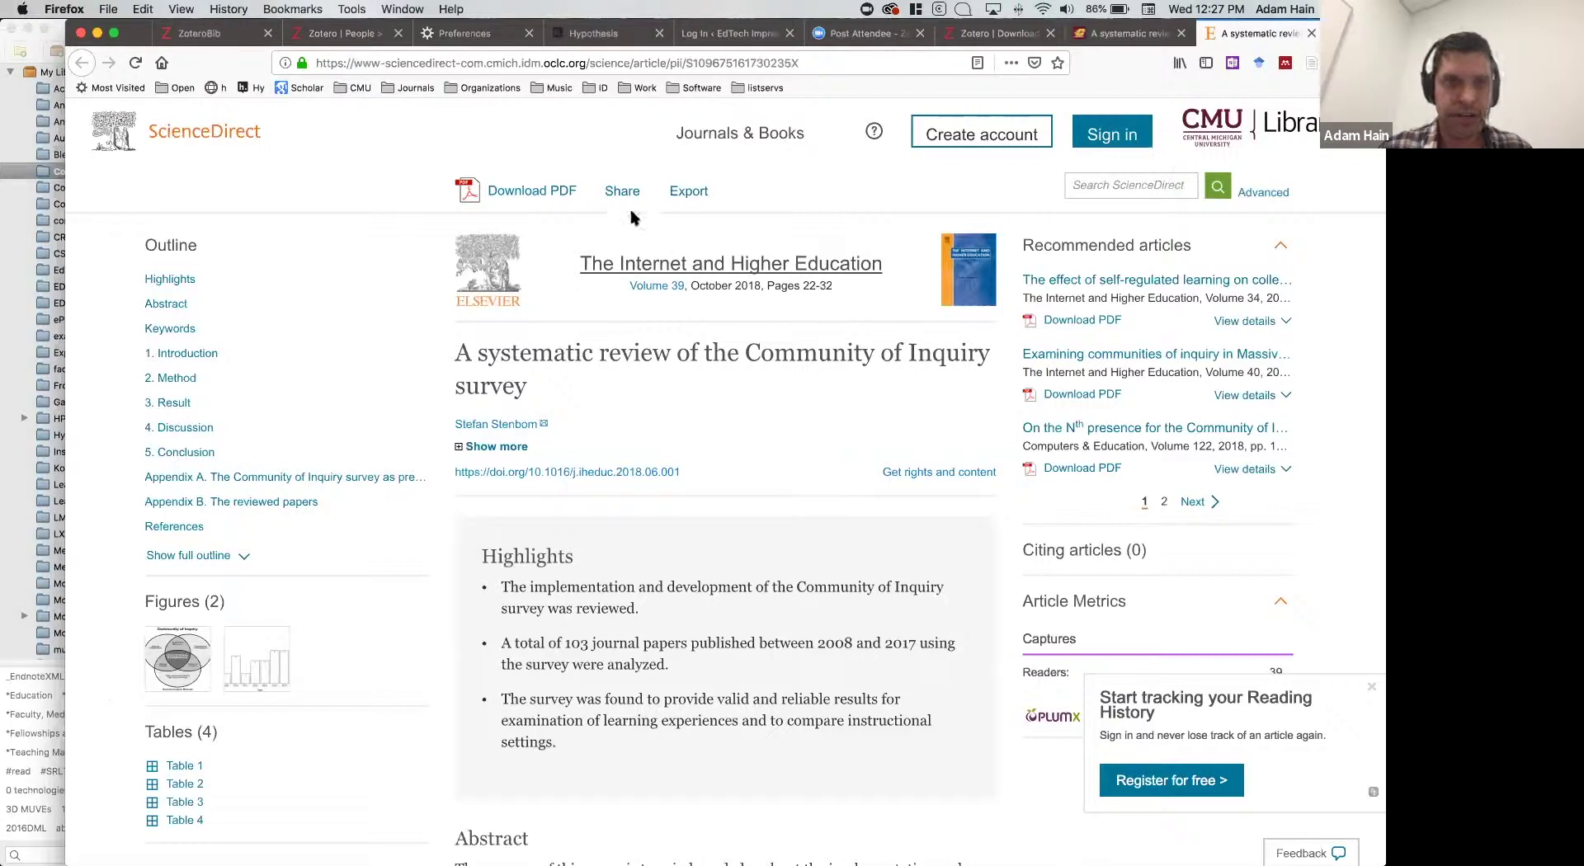
scroll(697, 199, down, 2)
scroll(697, 201, up, 2)
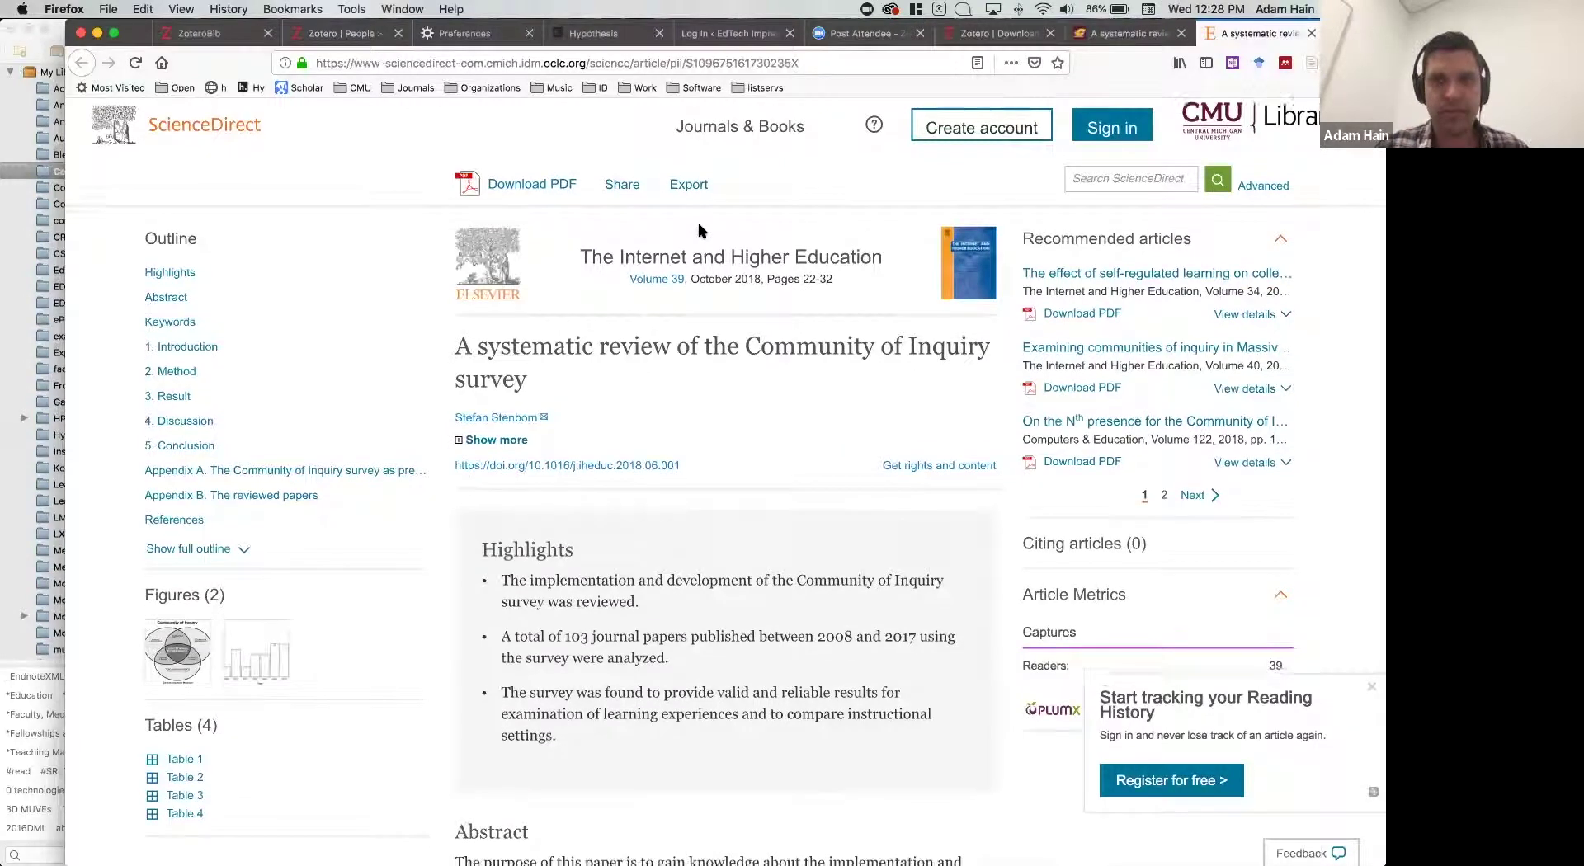
scroll(700, 230, down, 3)
scroll(700, 230, down, 15)
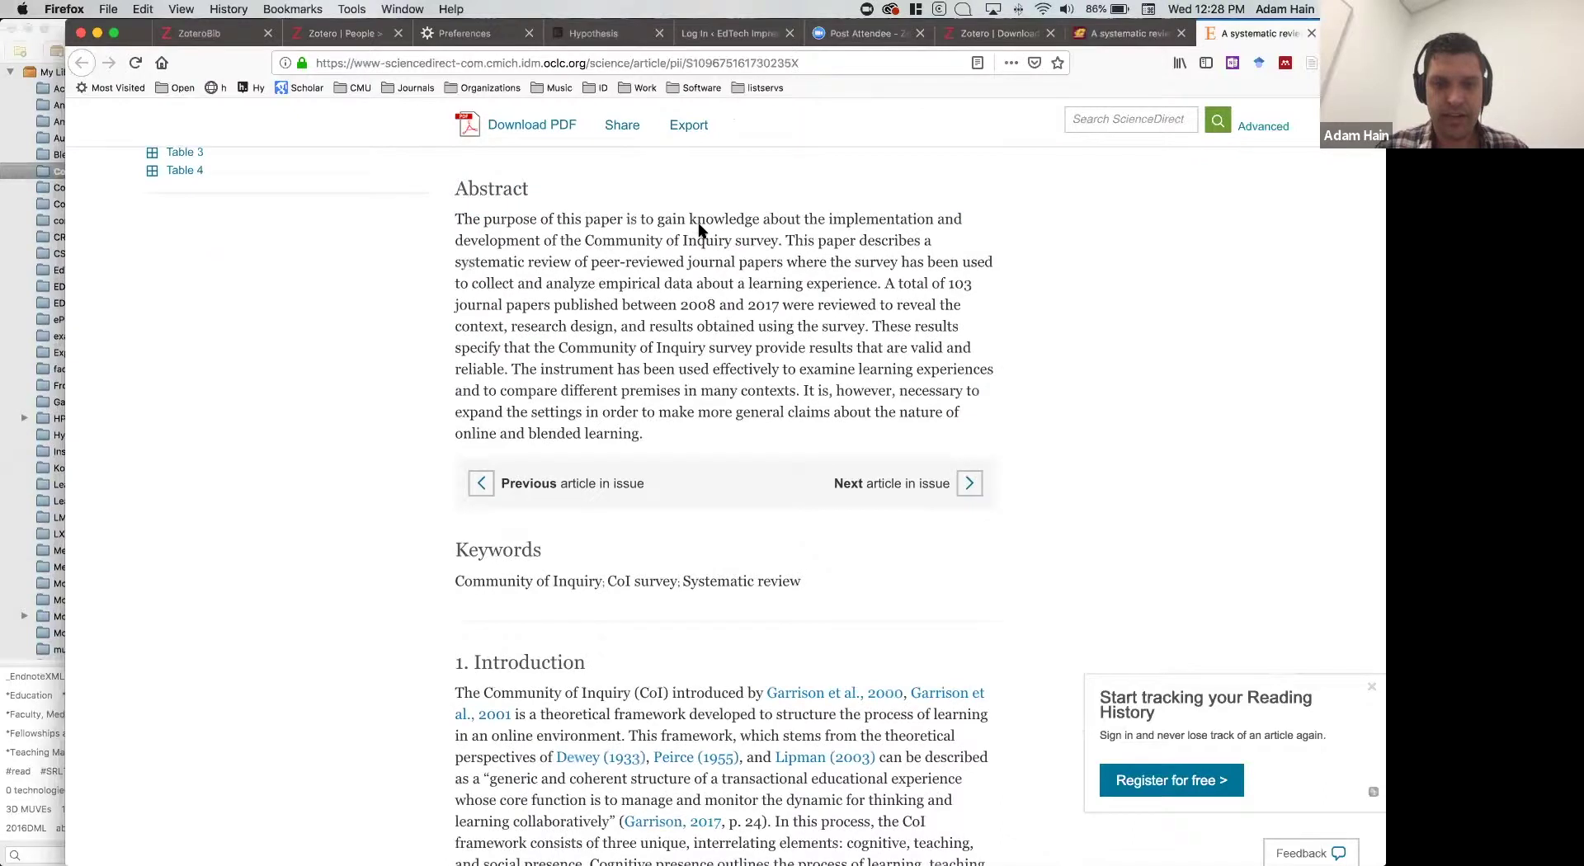
scroll(700, 230, down, 15)
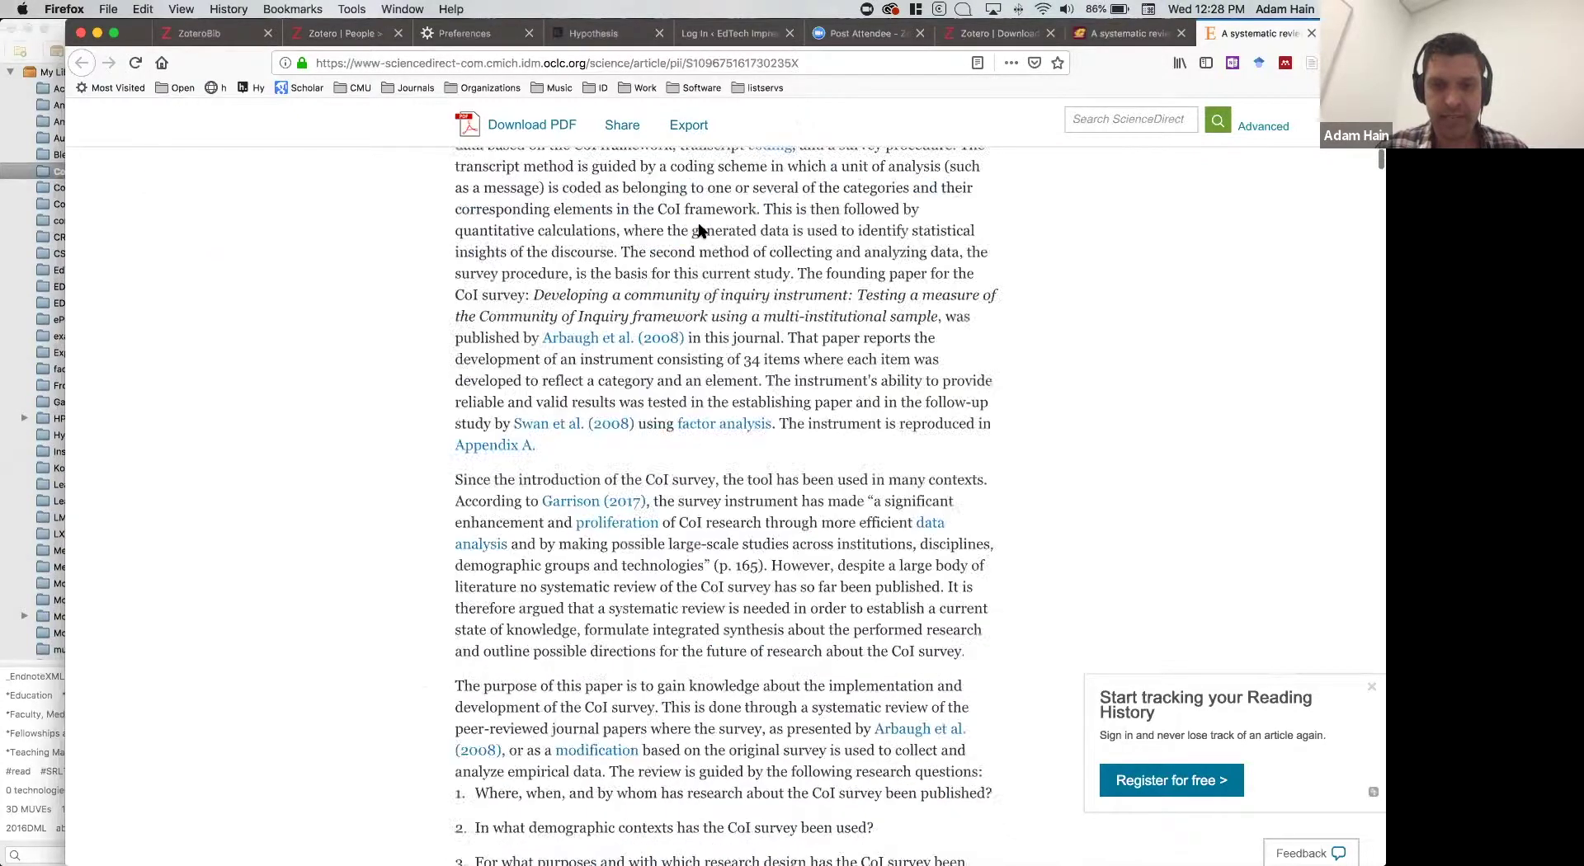
scroll(700, 227, down, 7)
scroll(700, 229, up, 10)
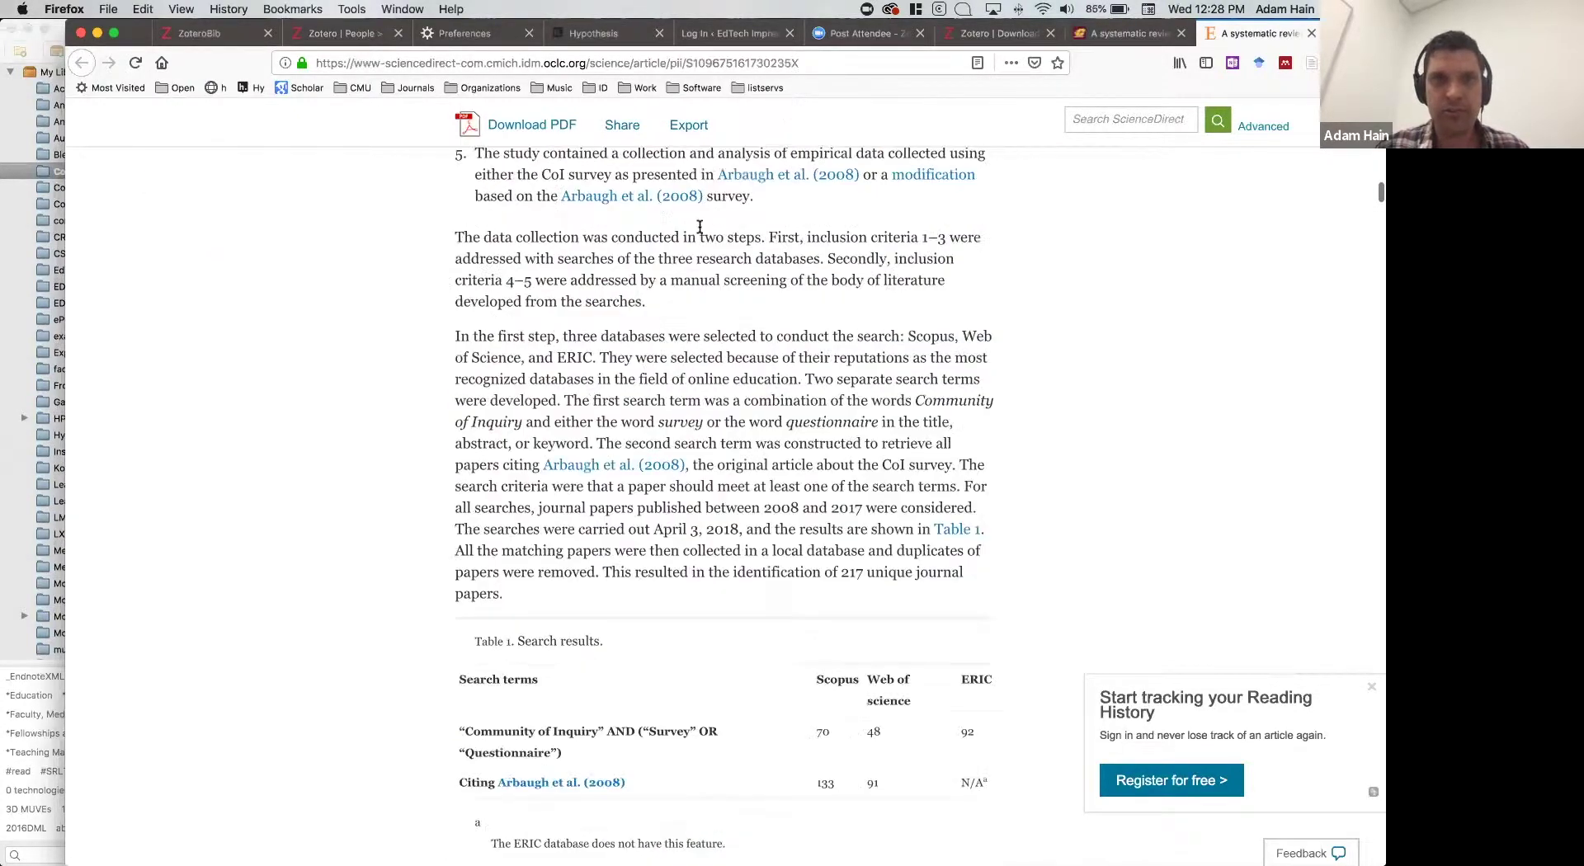
scroll(700, 230, up, 20)
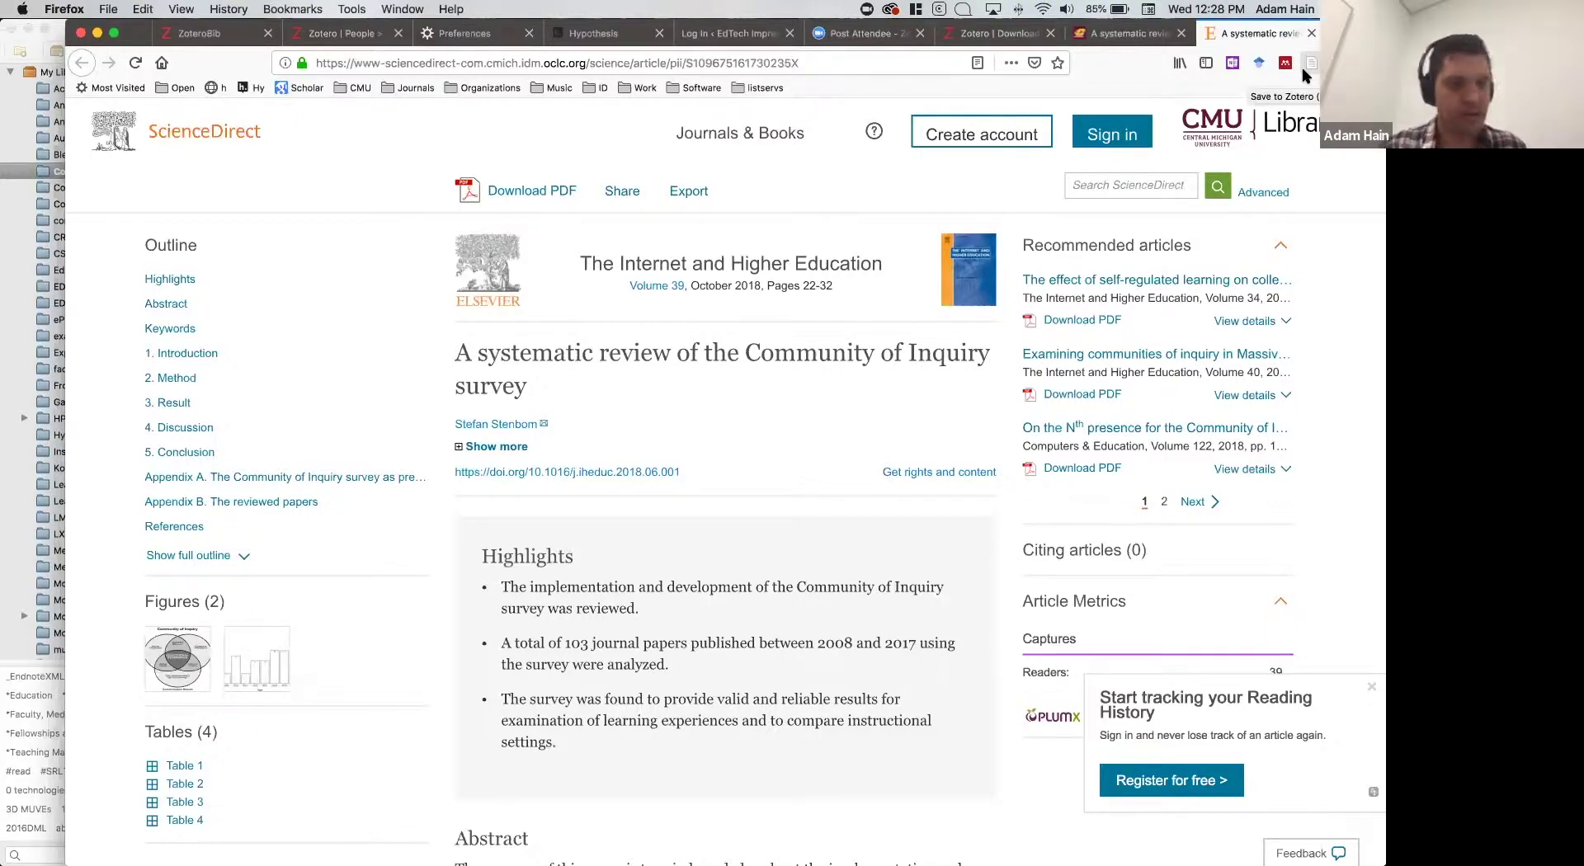
key(super+Tab)
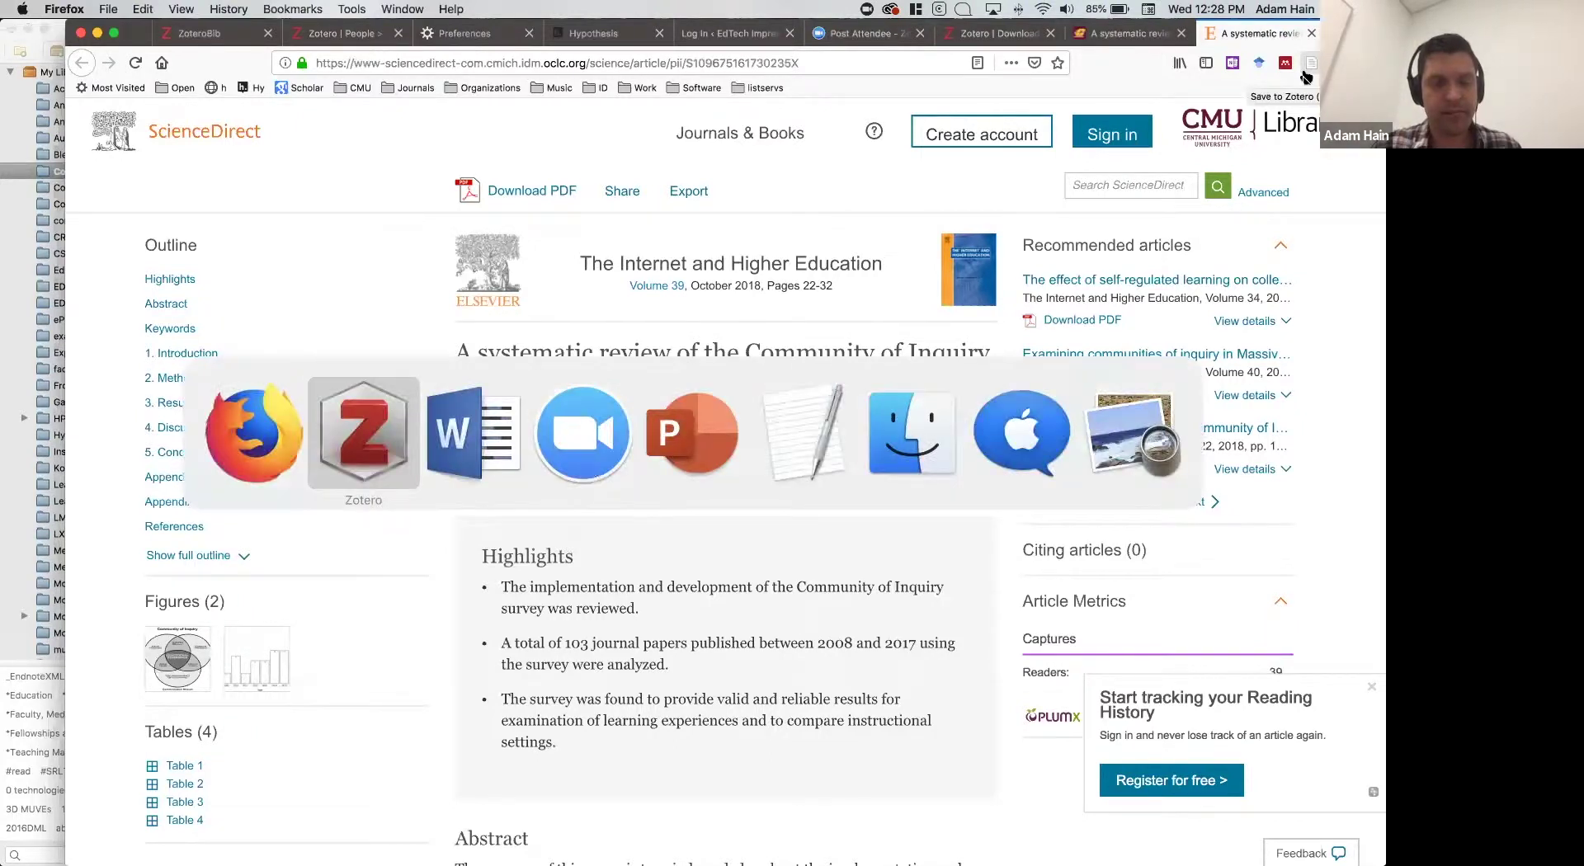
key(super+Tab)
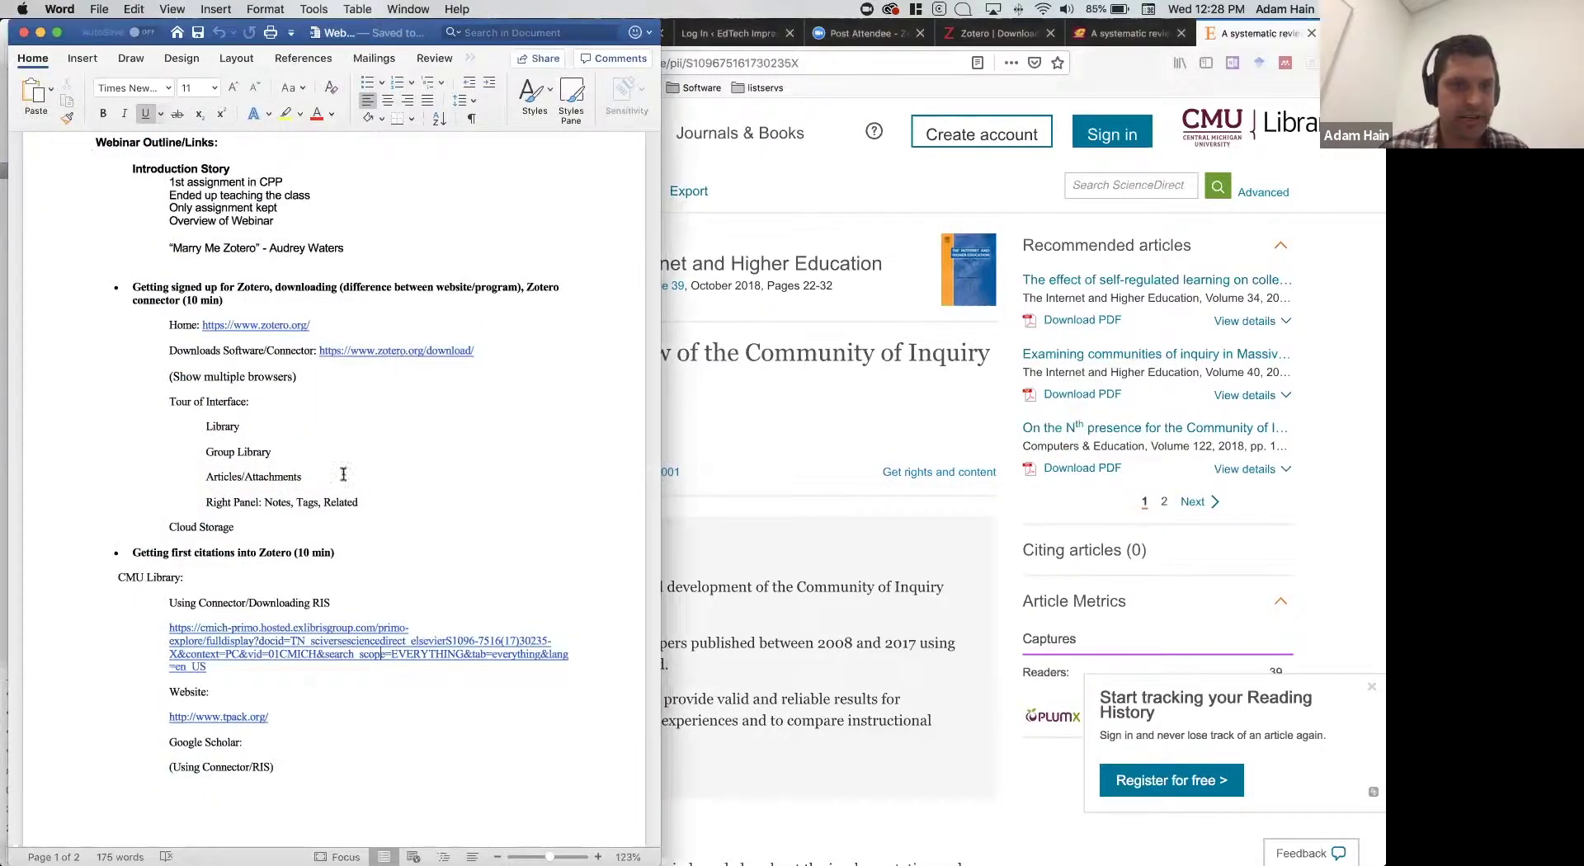
scroll(344, 528, down, 2)
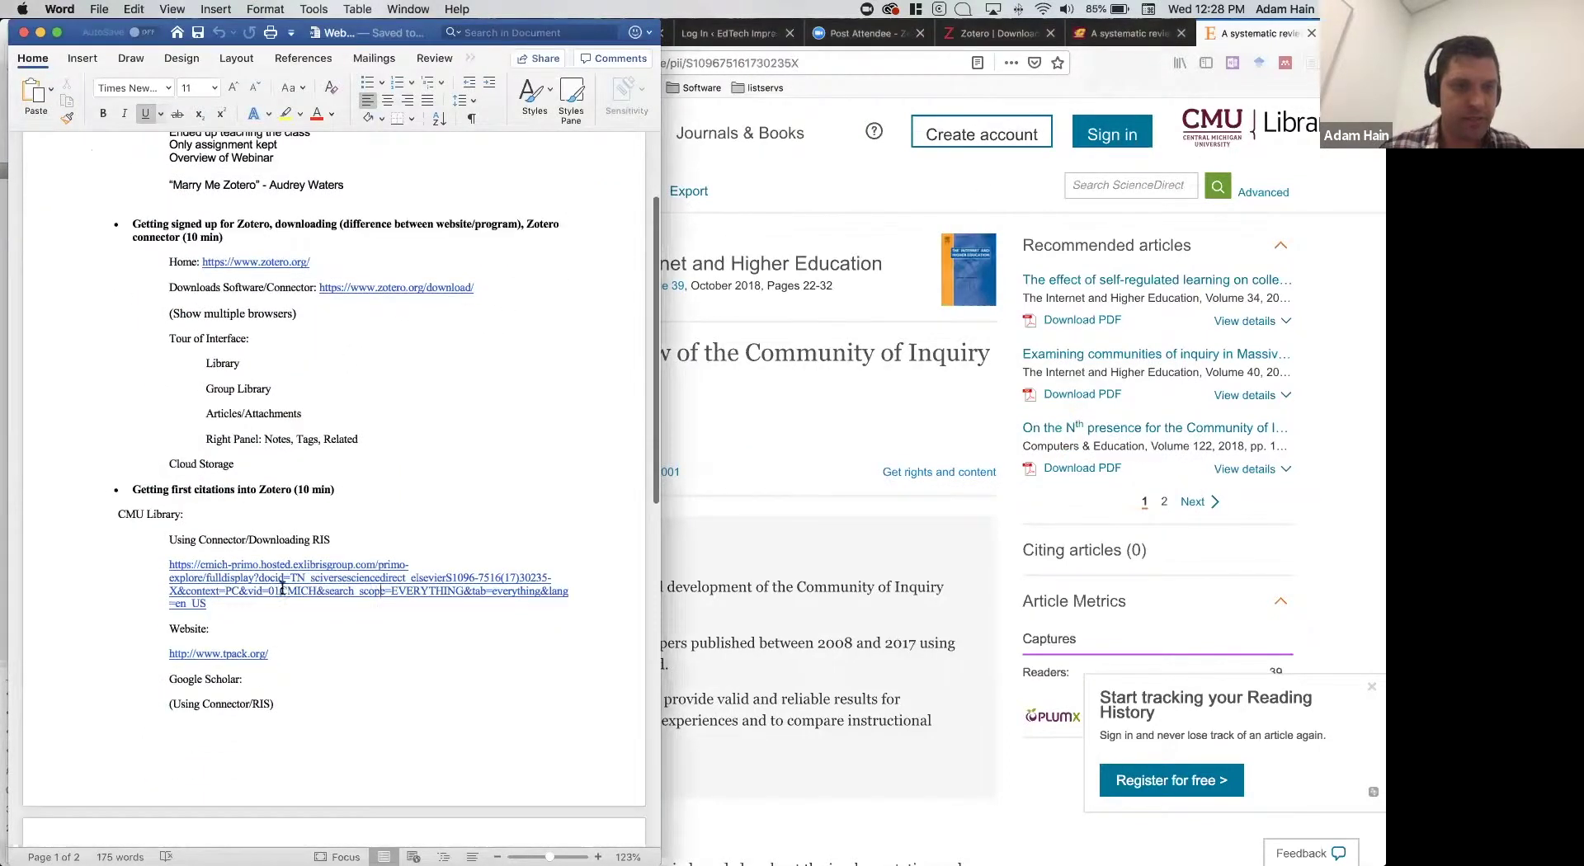
click(245, 656)
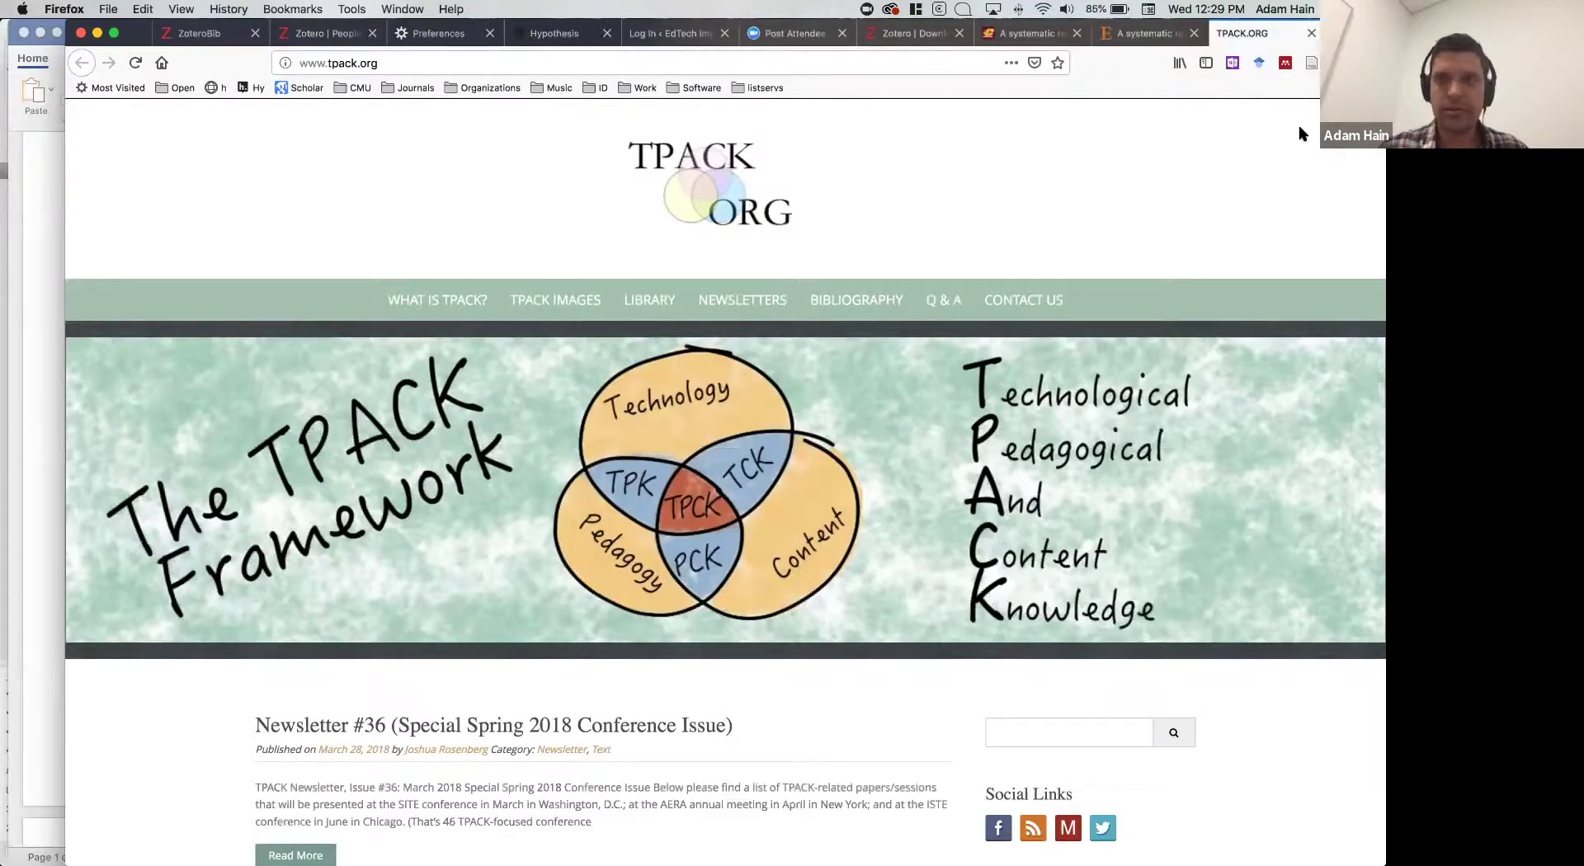
Step: Save the TPACK.ORG web page to the CoI collection with the Zotero connector and check the new entry in Zotero
key(super+Tab)
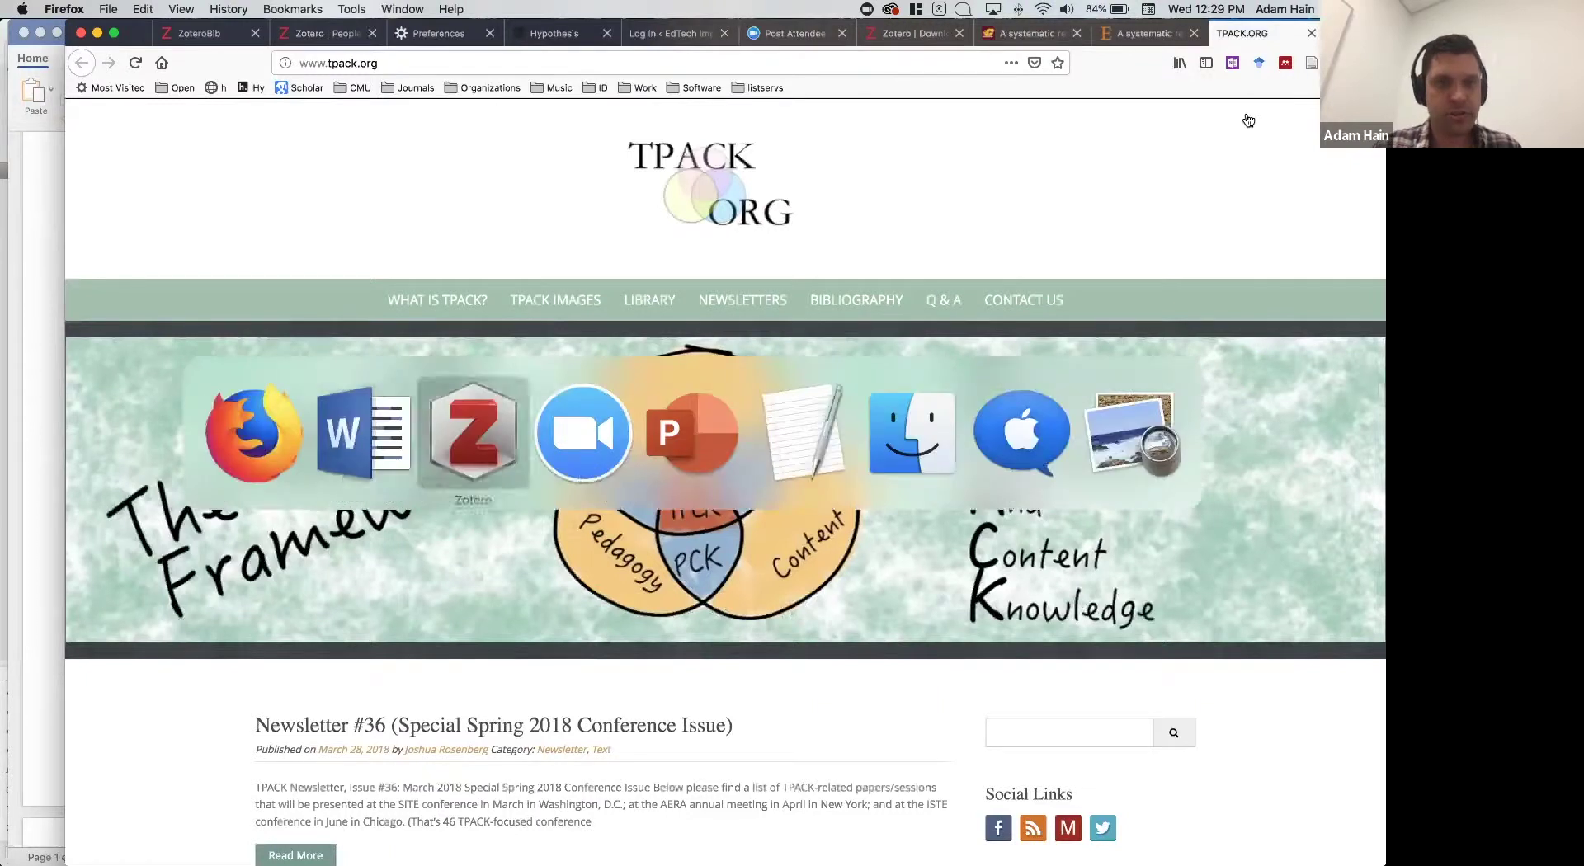
key(super+Tab)
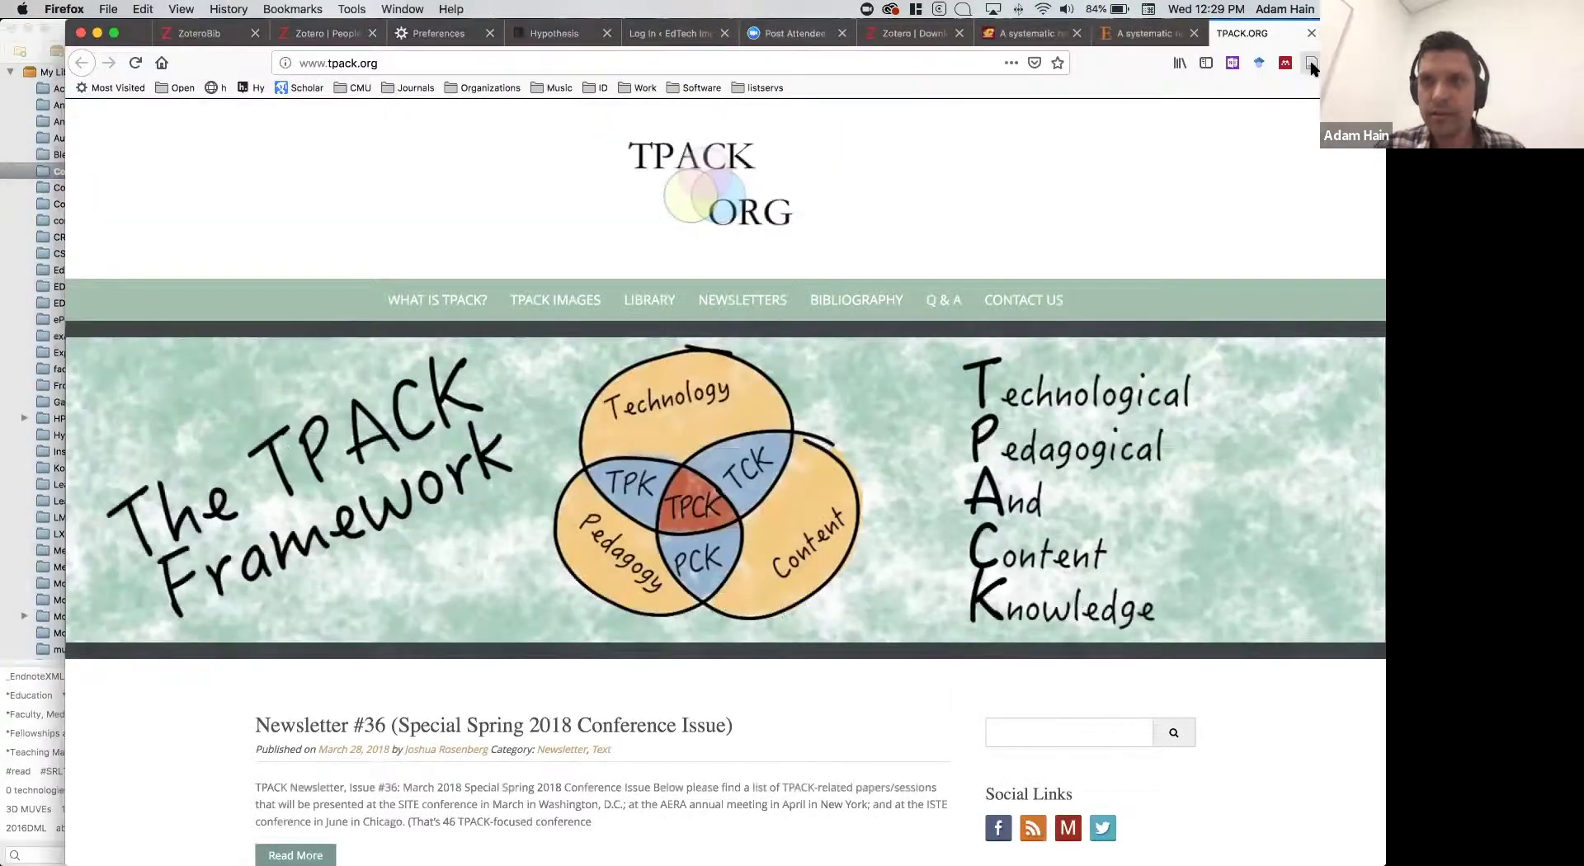
click(1312, 64)
key(super+Tab)
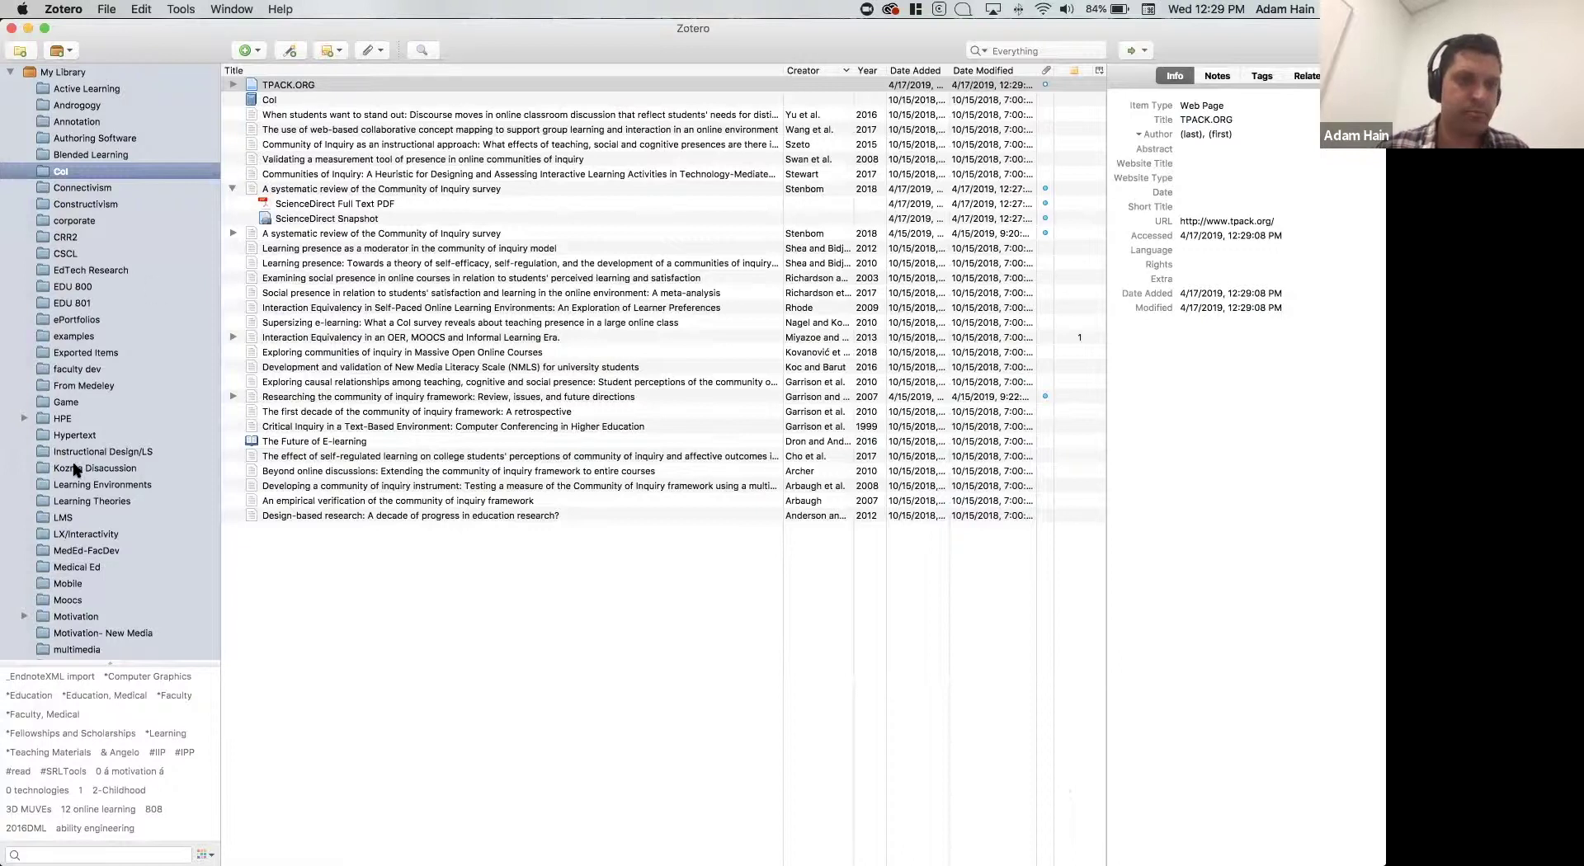
key(super+Tab)
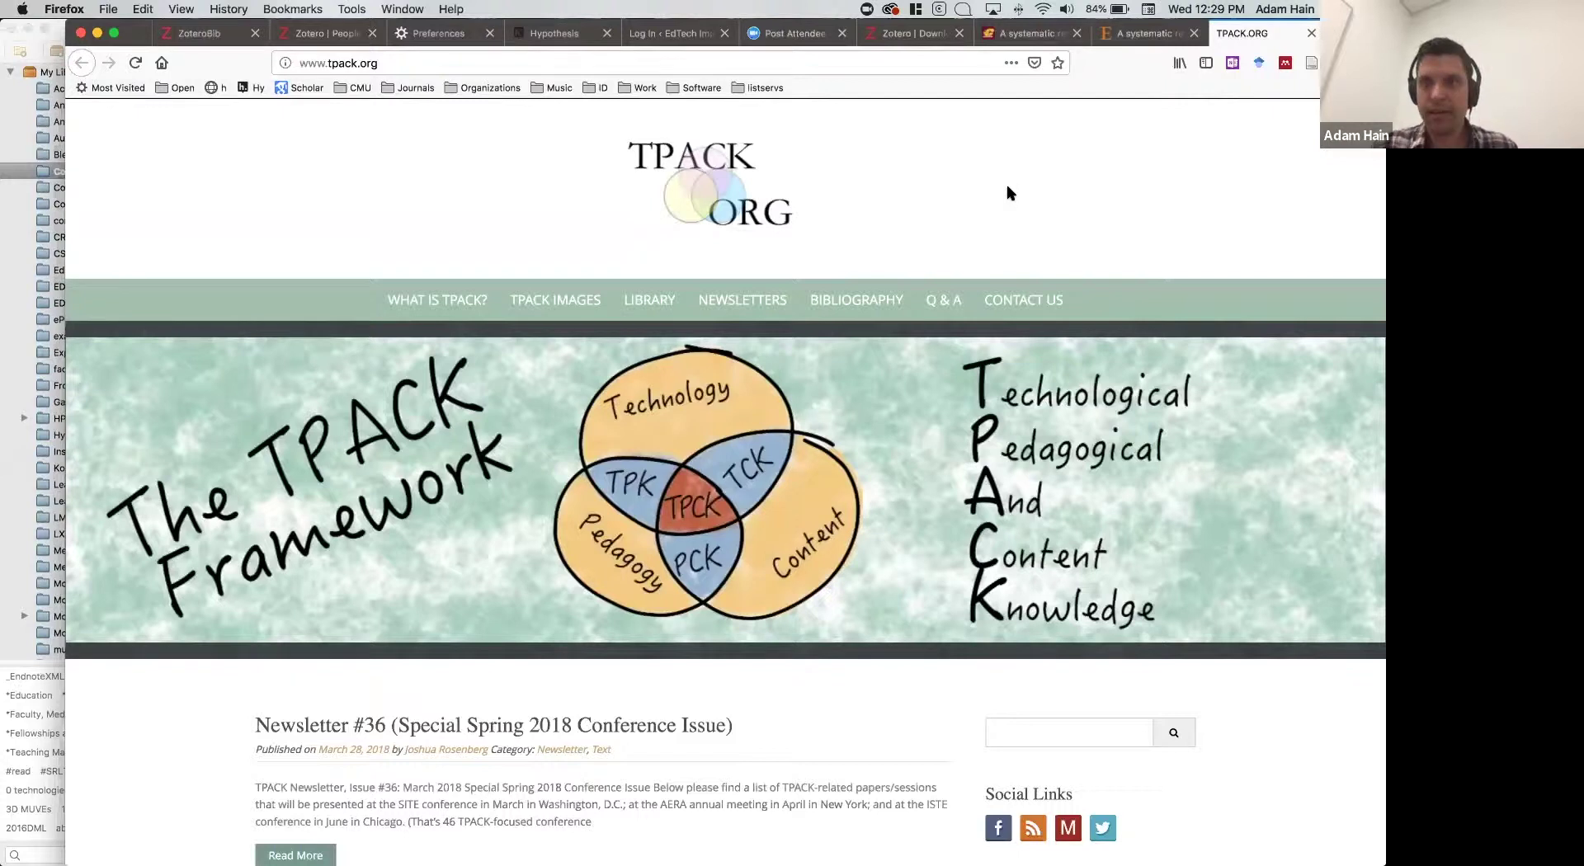
Step: Switch to the Word outline and open its Google Scholar link for the "community of inquiry" search
key(super+Tab)
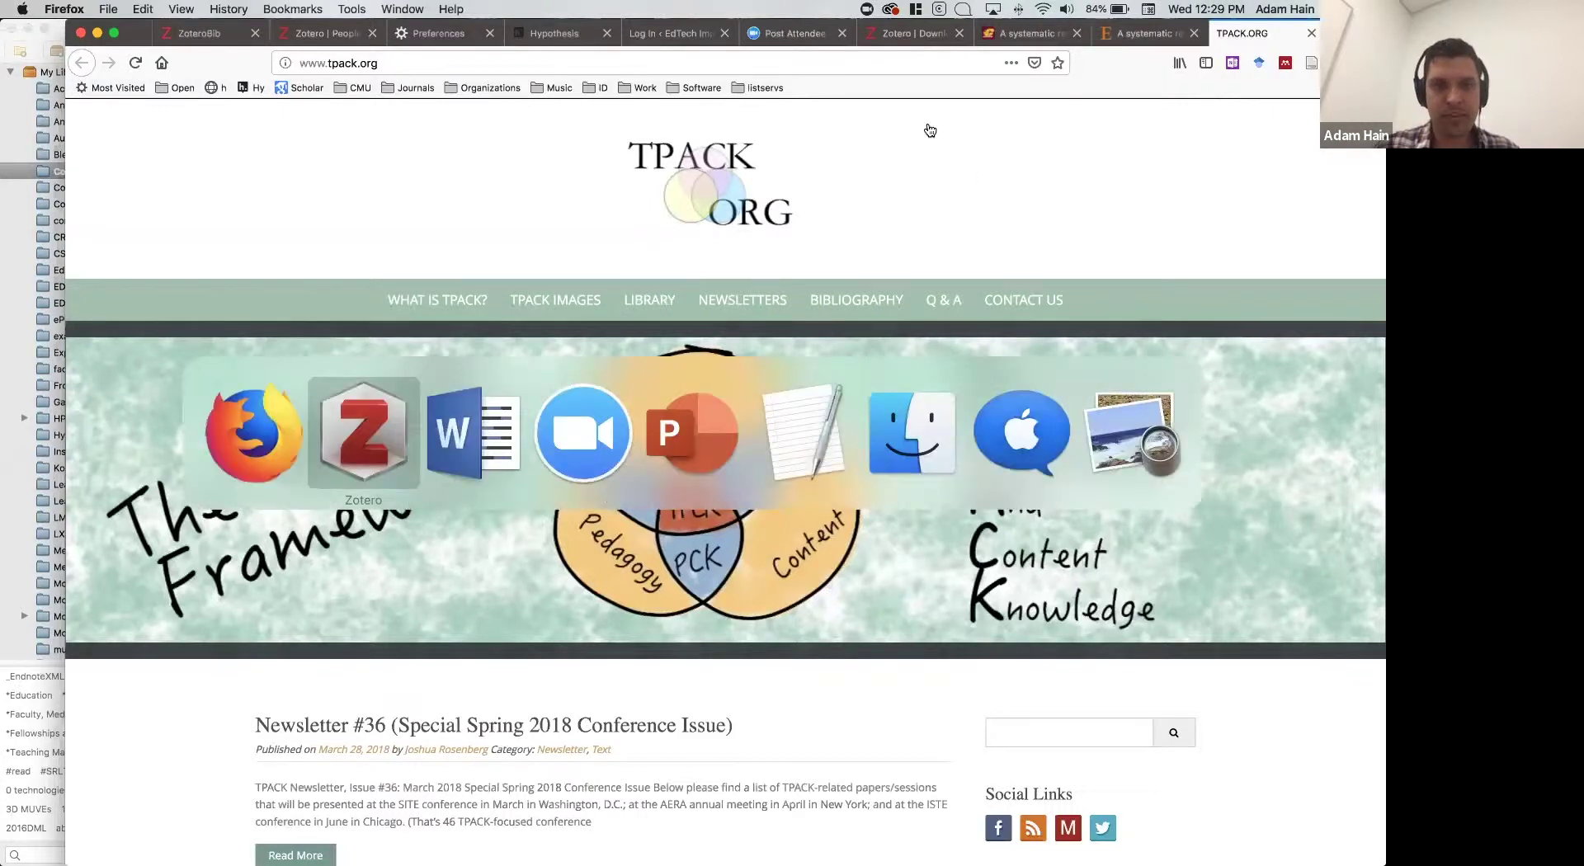
key(super+Tab)
scroll(426, 502, down, 5)
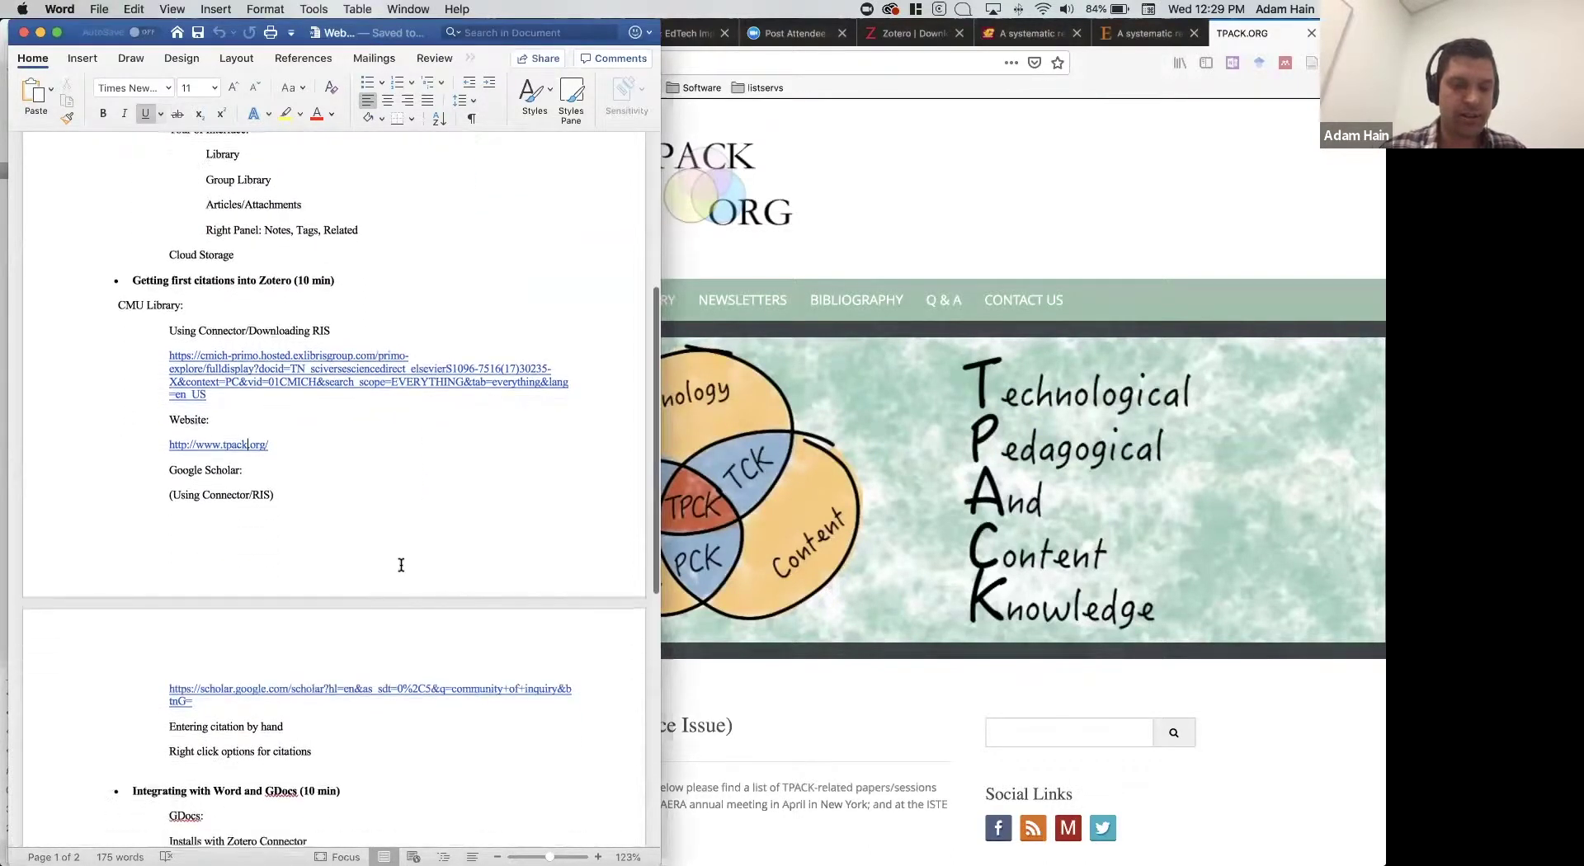
click(395, 682)
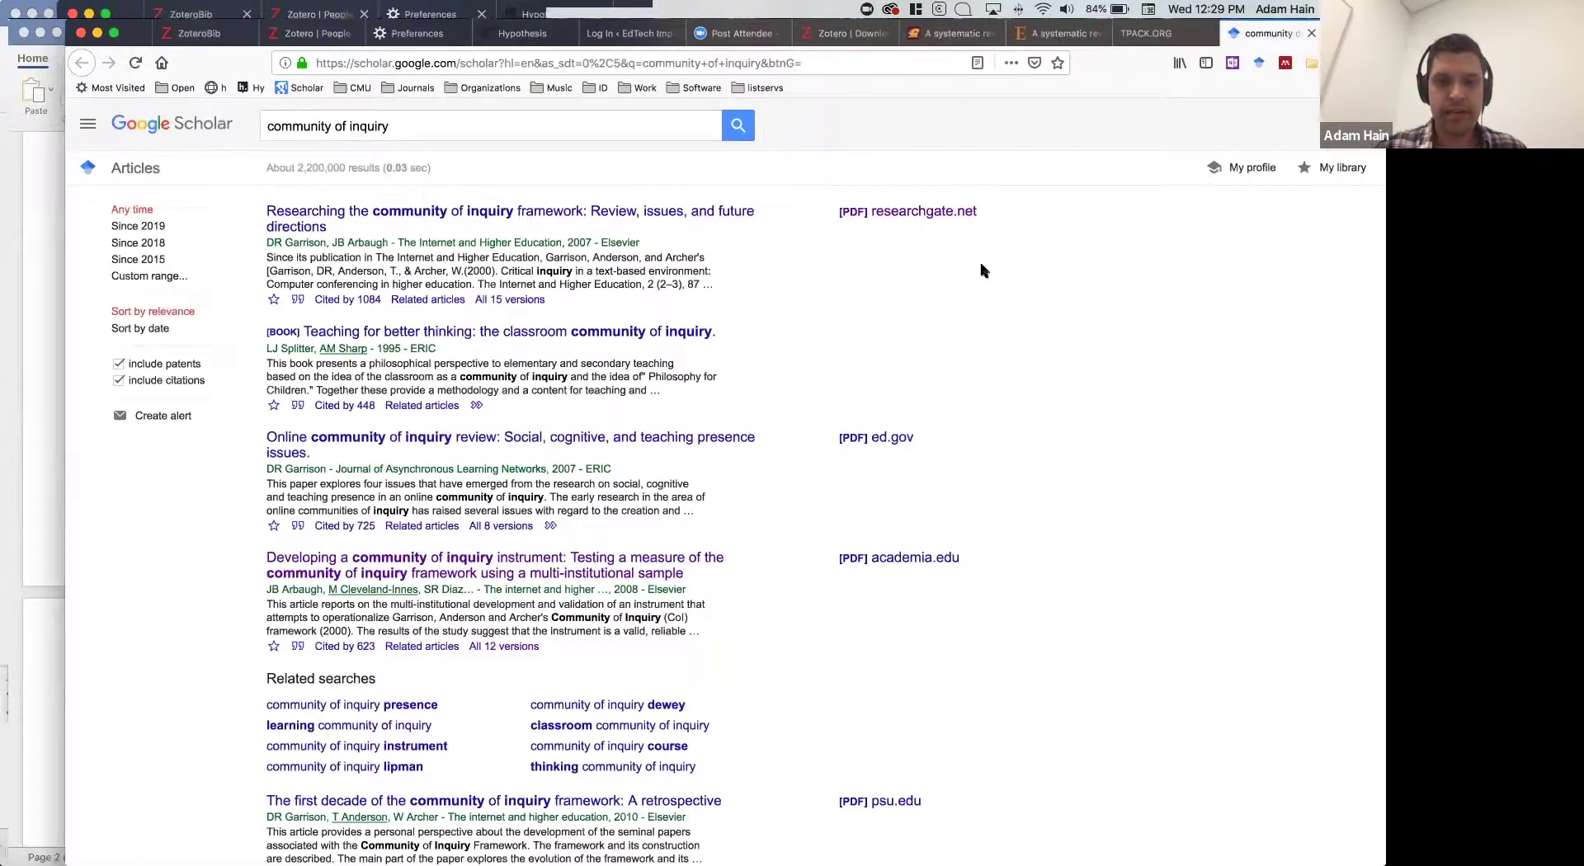
Step: Save the Scholar results "Researching the community of inquiry framework" and "Online community of inquiry review" to Zotero with the connector
scroll(982, 270, down, 10)
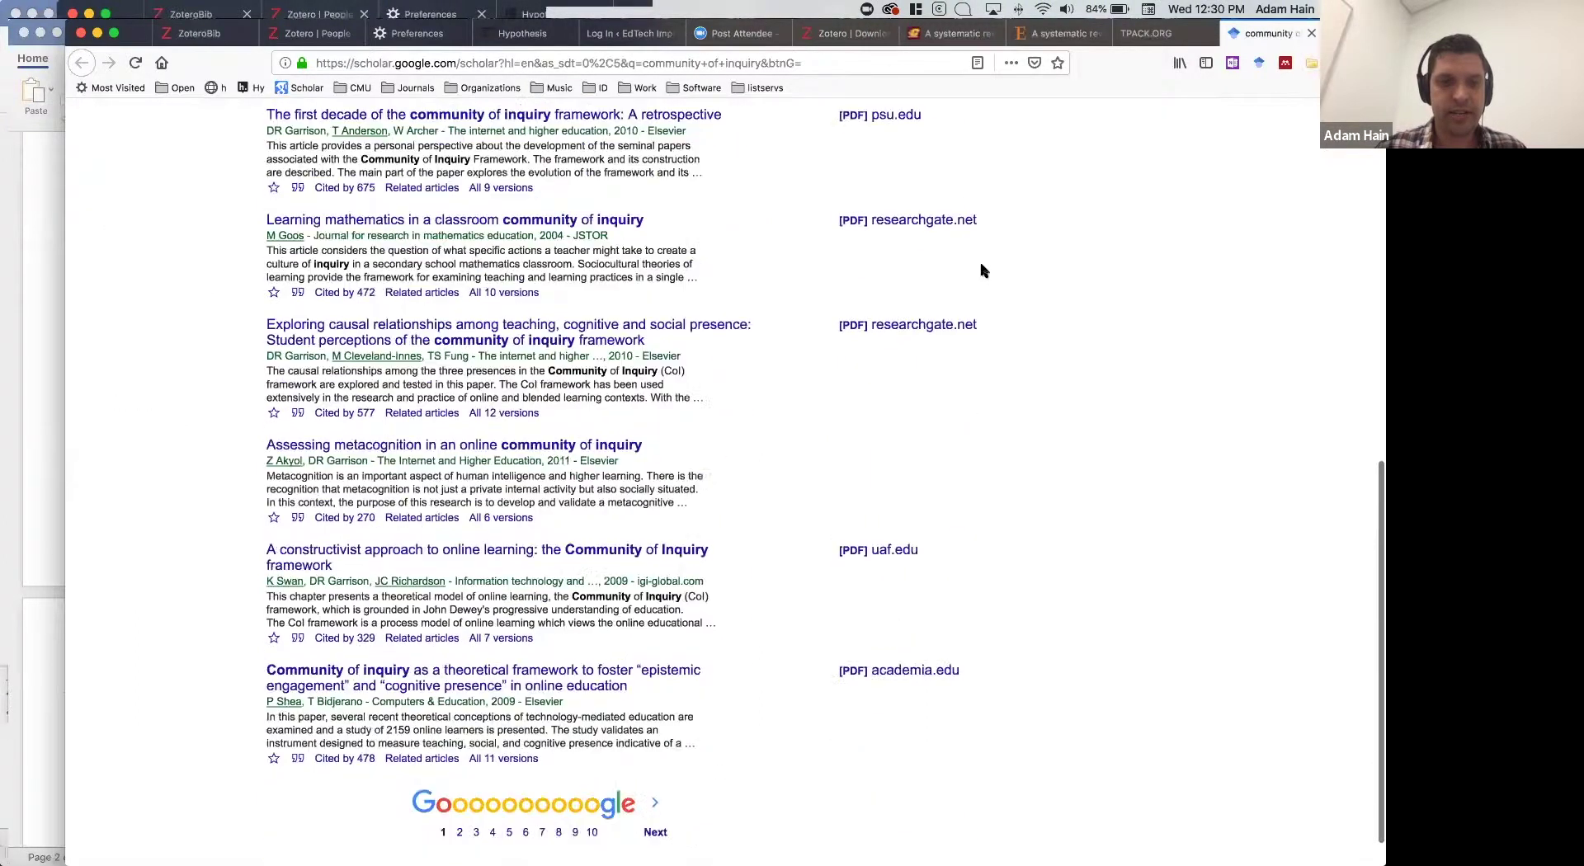
scroll(982, 270, up, 7)
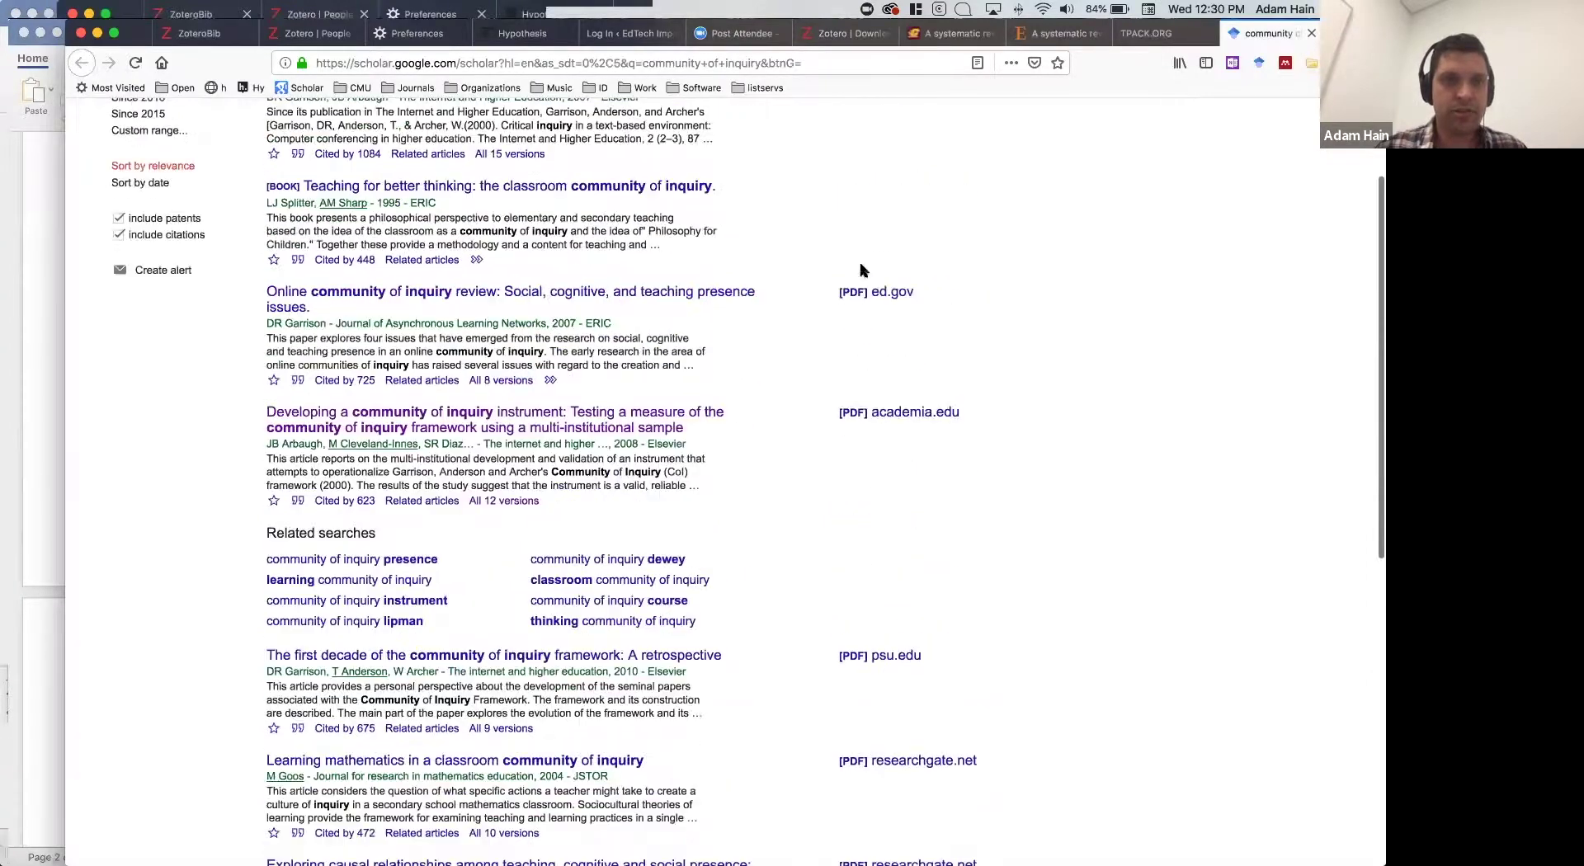
scroll(861, 270, up, 1)
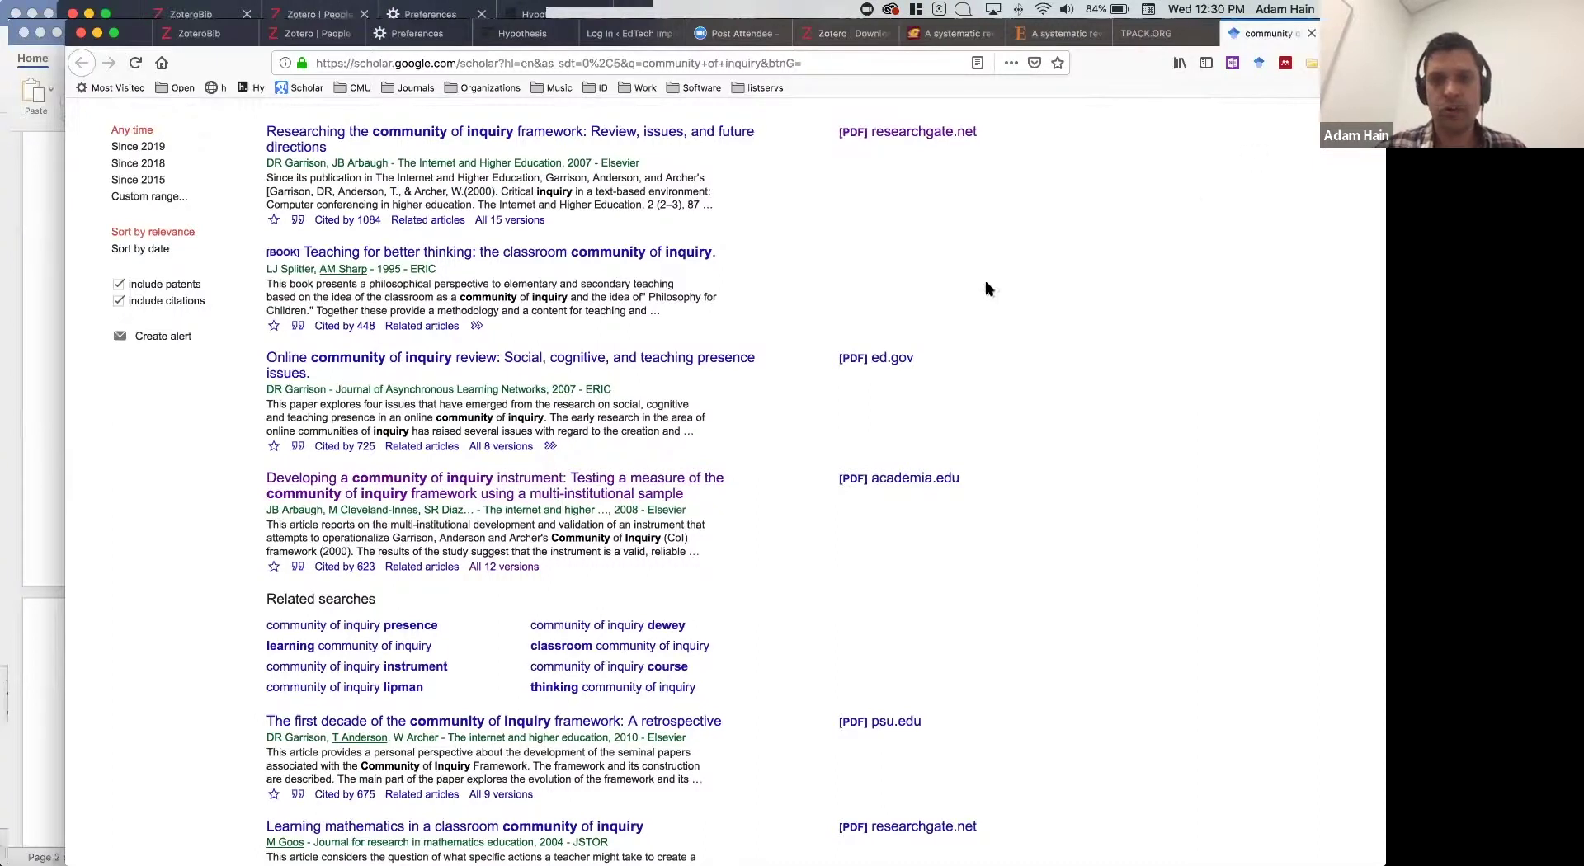
scroll(987, 301, up, 2)
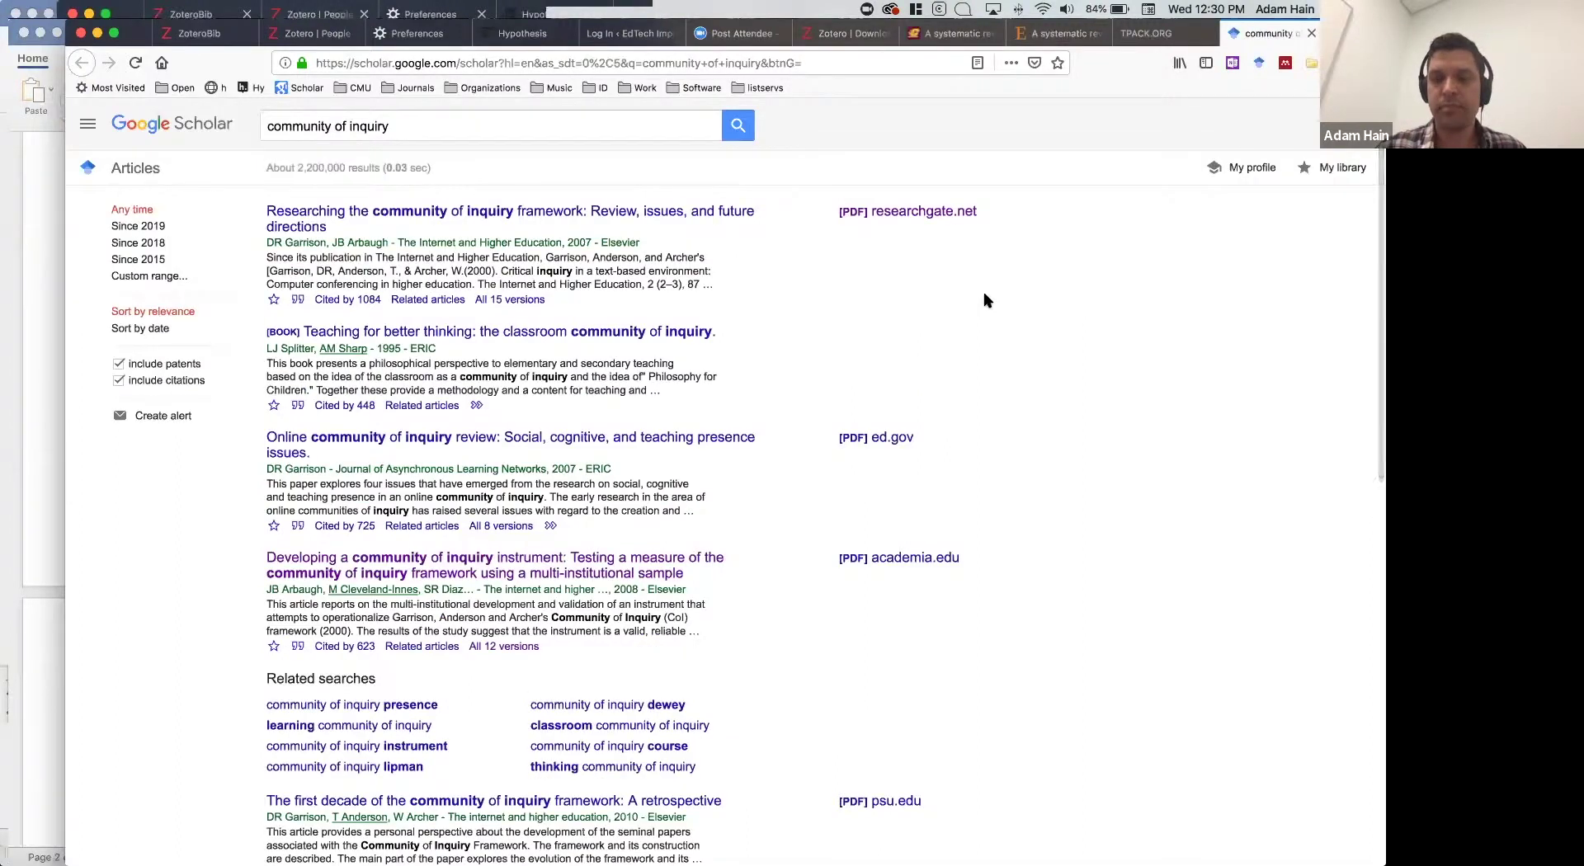
click(1311, 66)
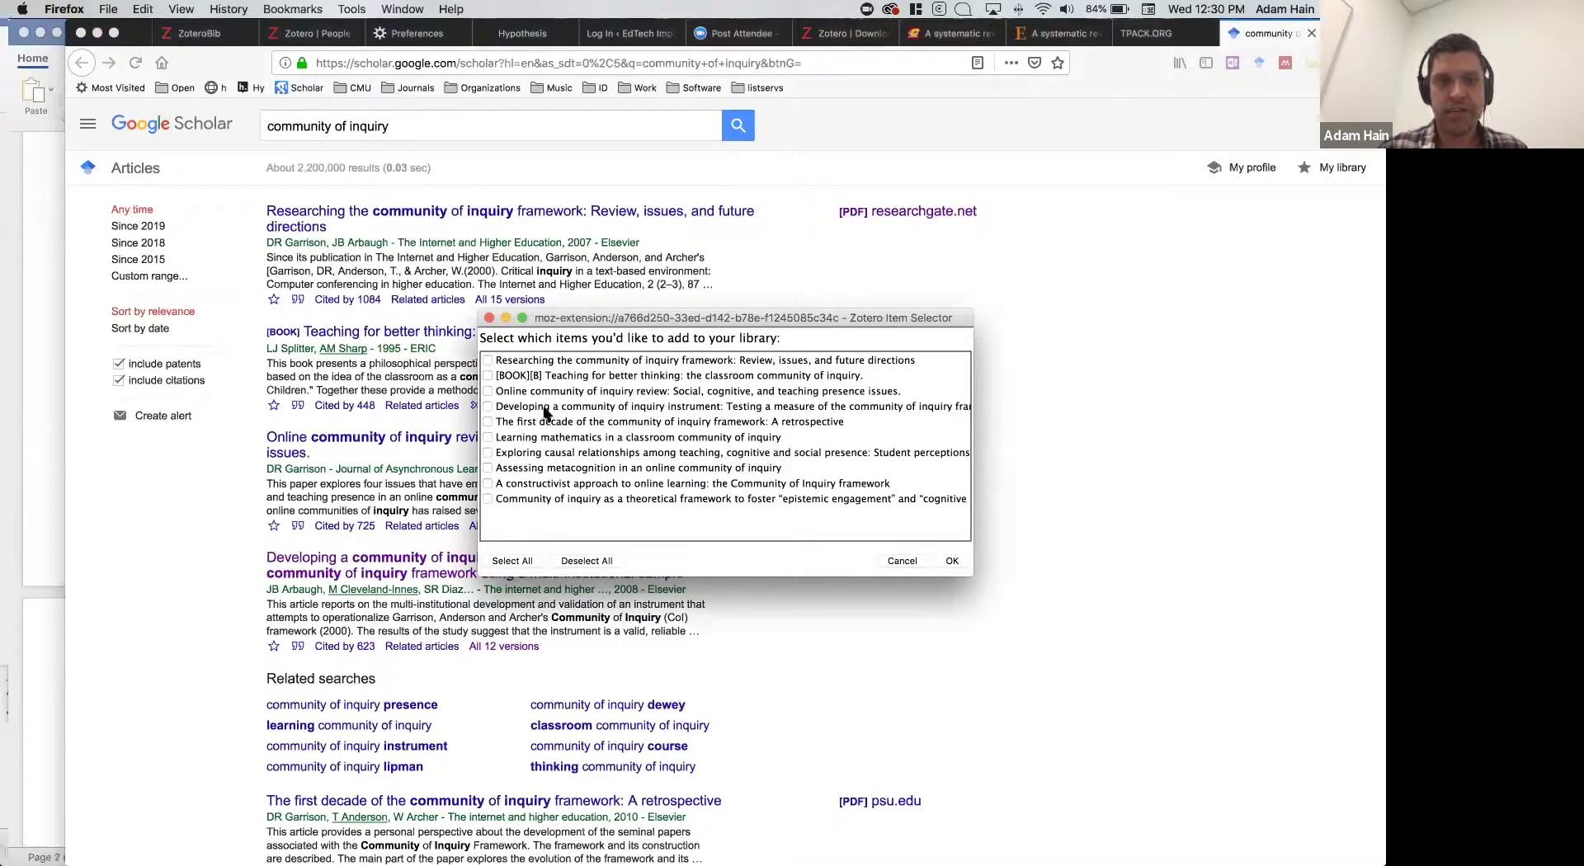
click(489, 392)
click(488, 363)
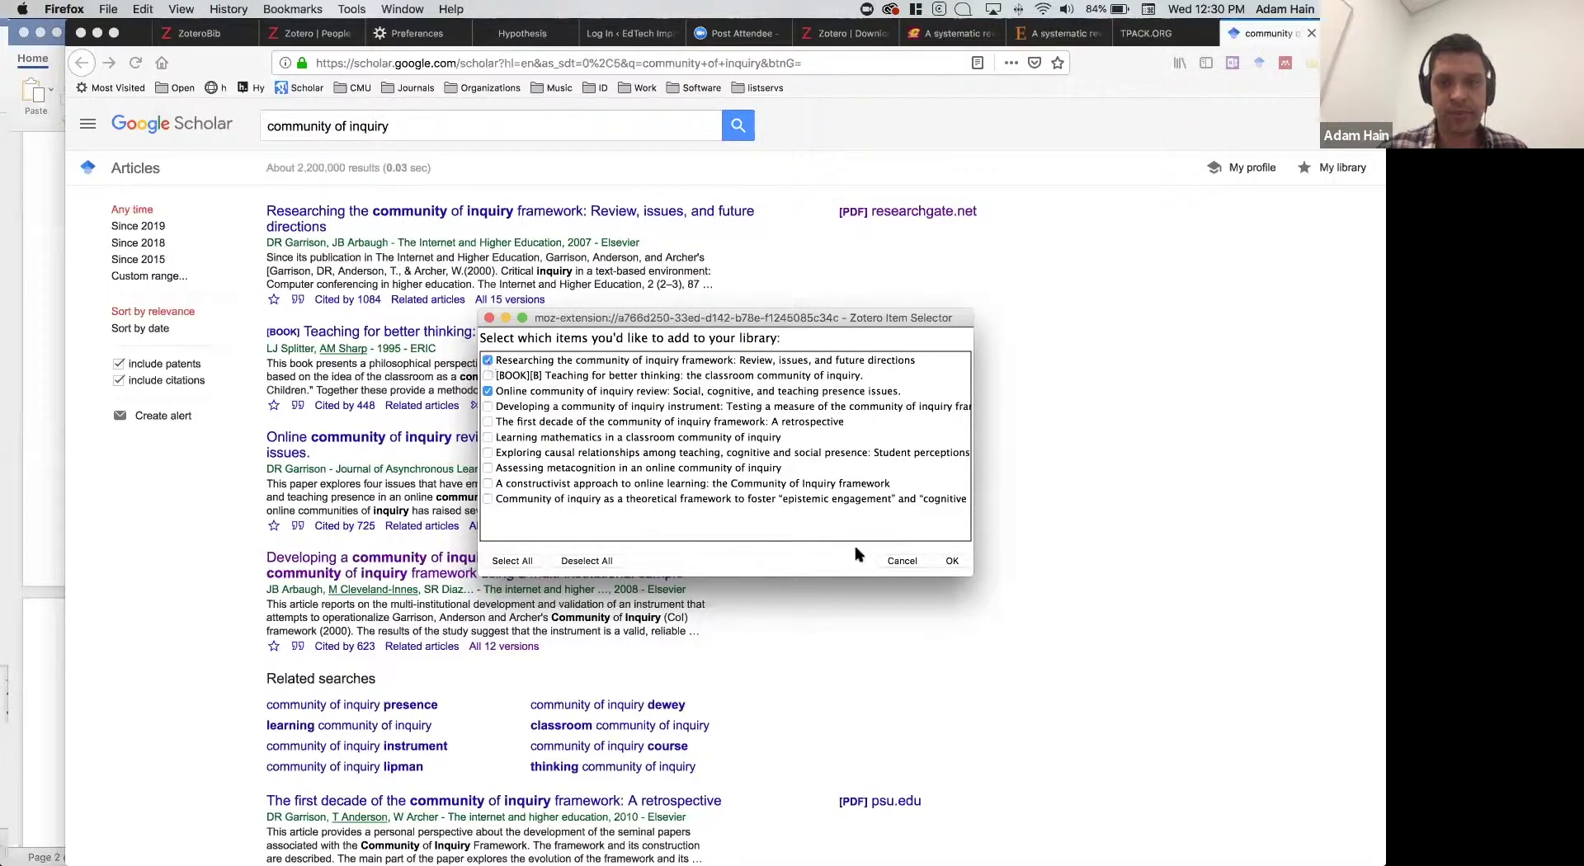
click(956, 562)
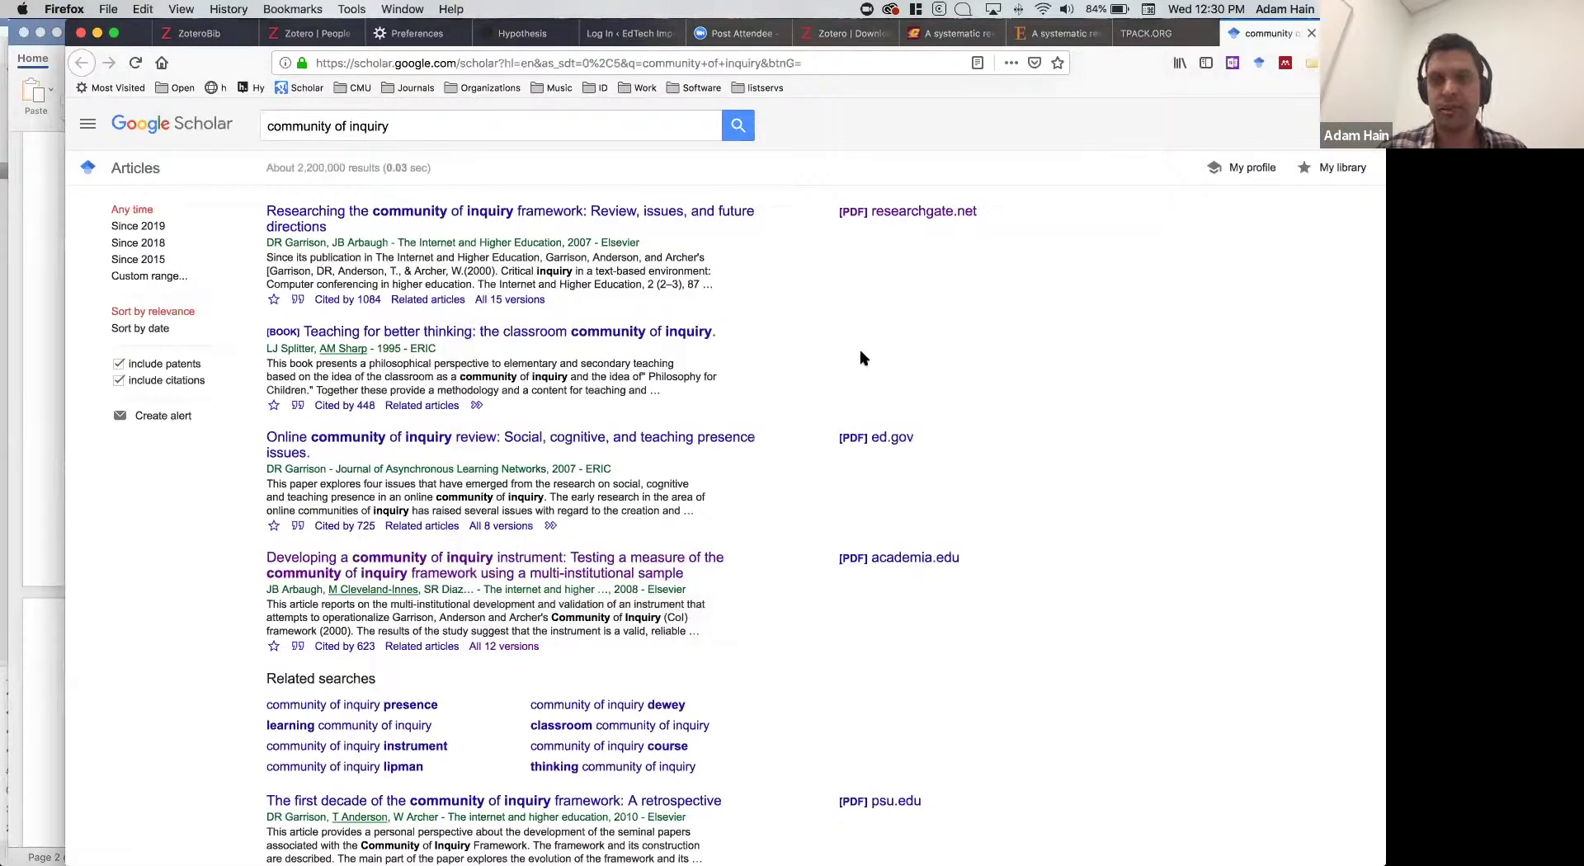
Step: Switch to Zotero and check the entries saved from Google Scholar in the CoI collection
key(super+Tab)
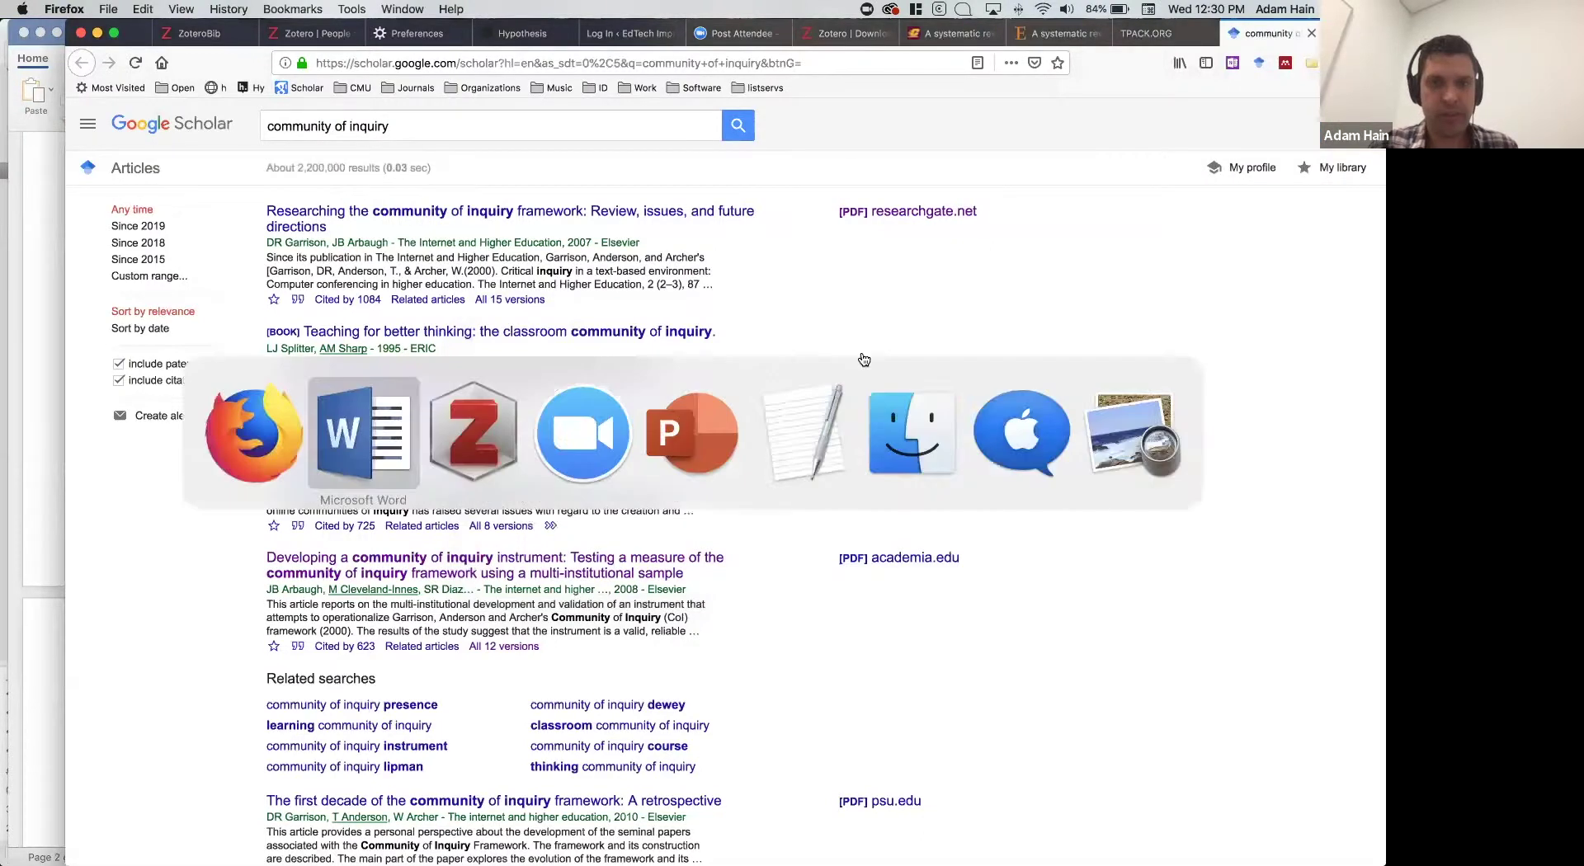
key(super+Tab)
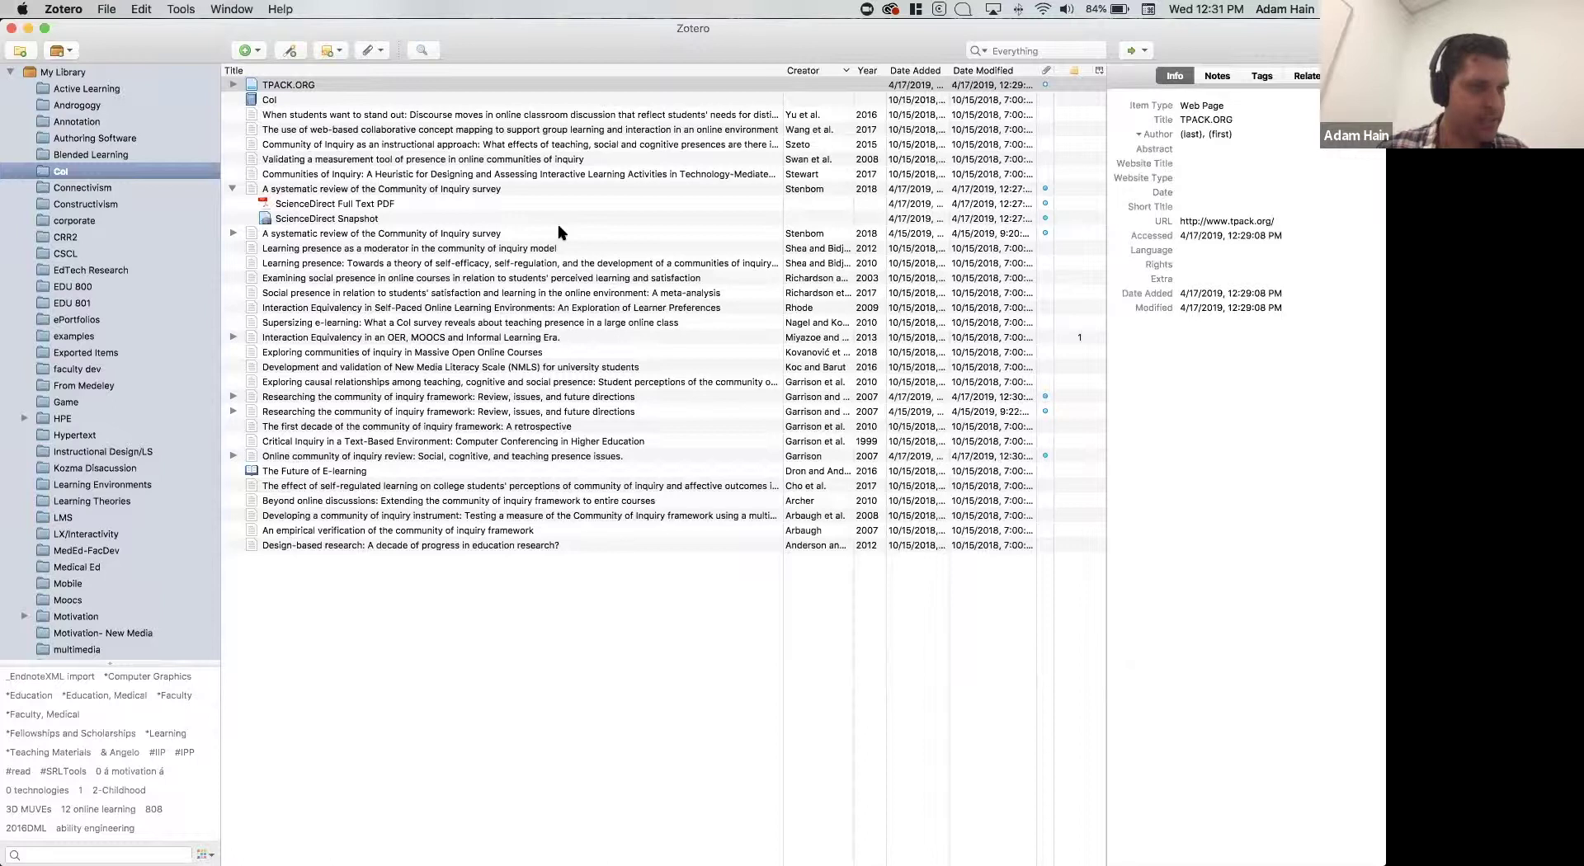
key(super+Tab)
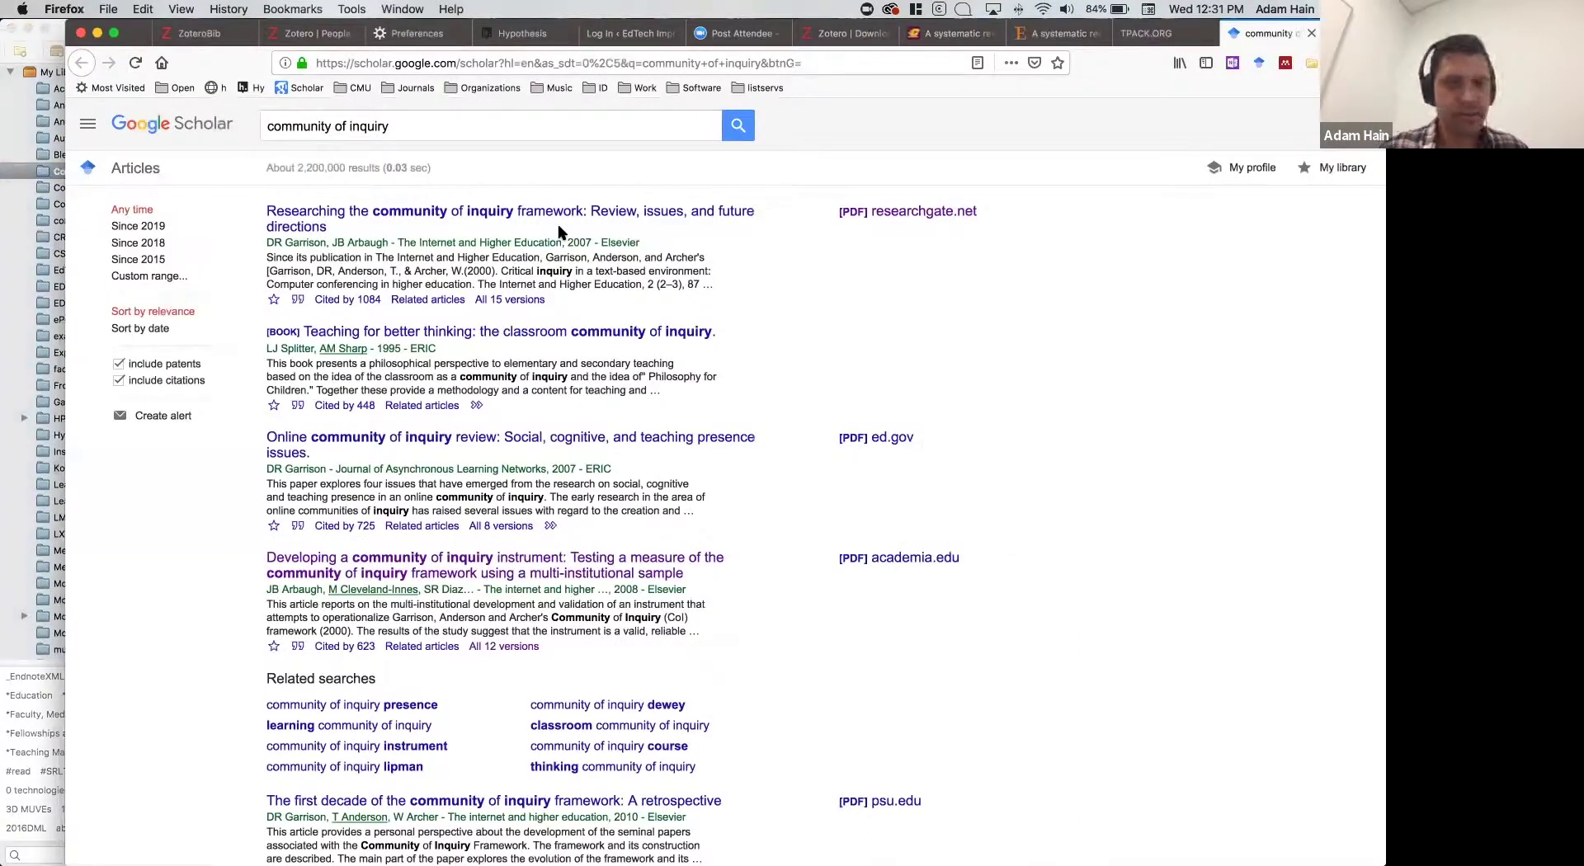
key(super+Tab)
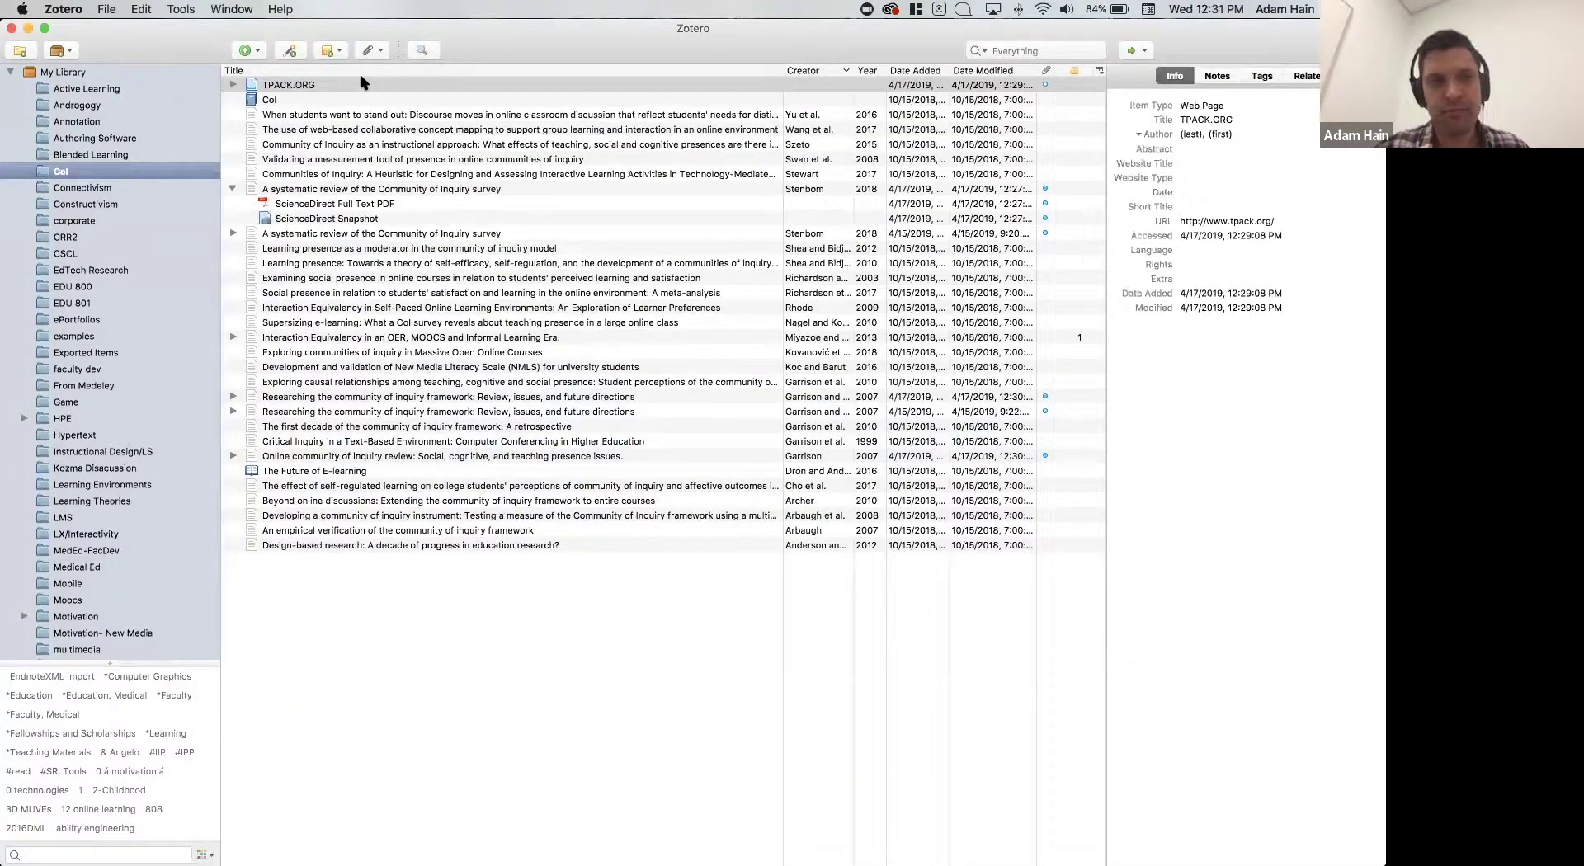
Step: Manually add a blank journal article item to the CoI collection and move that item to the Trash
click(255, 51)
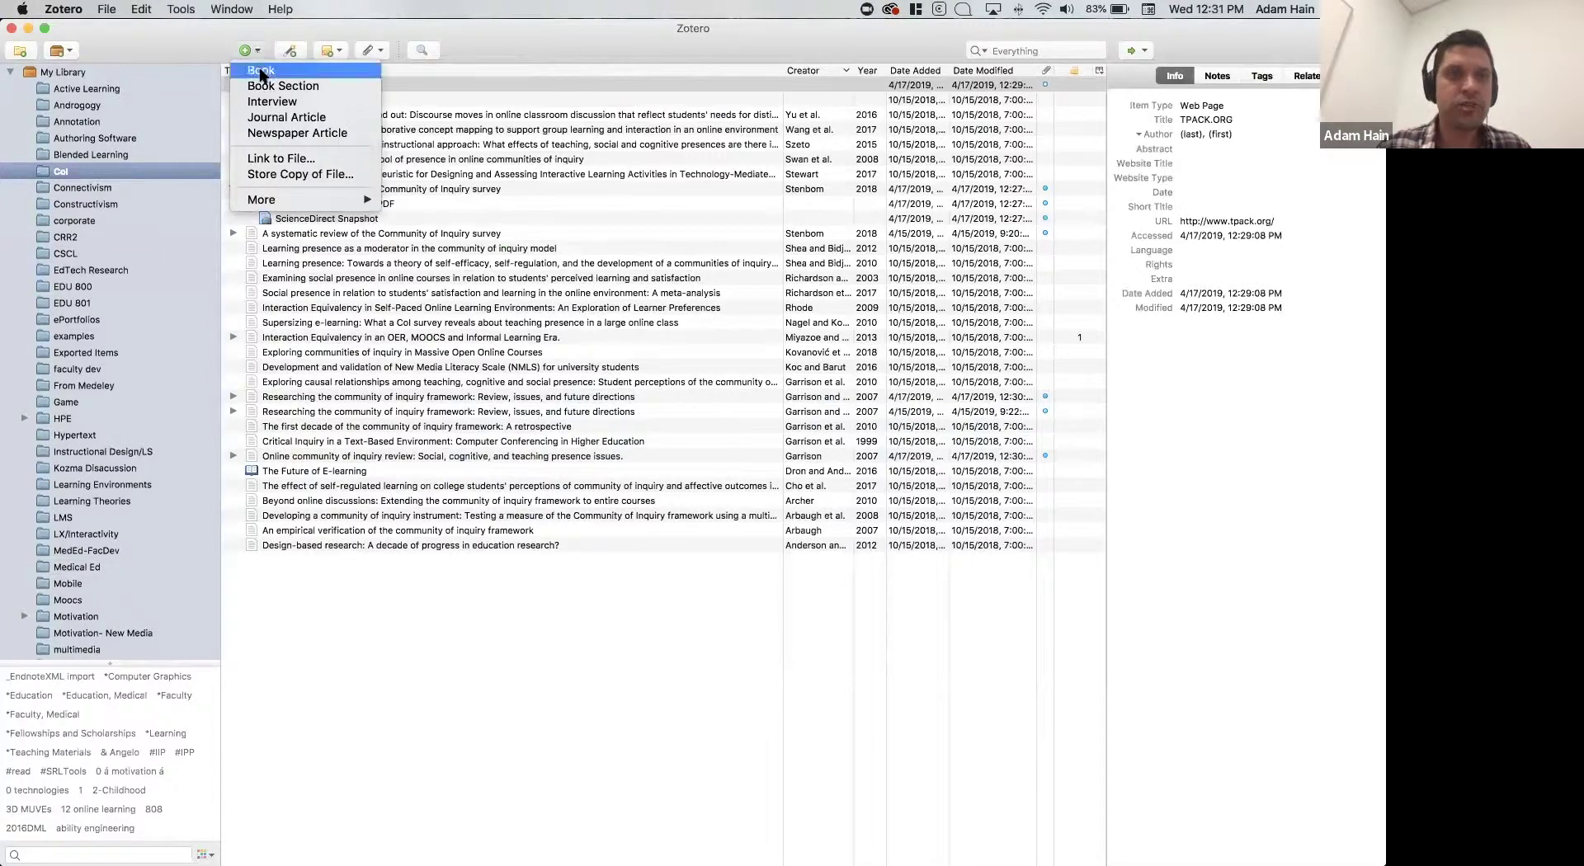
click(278, 117)
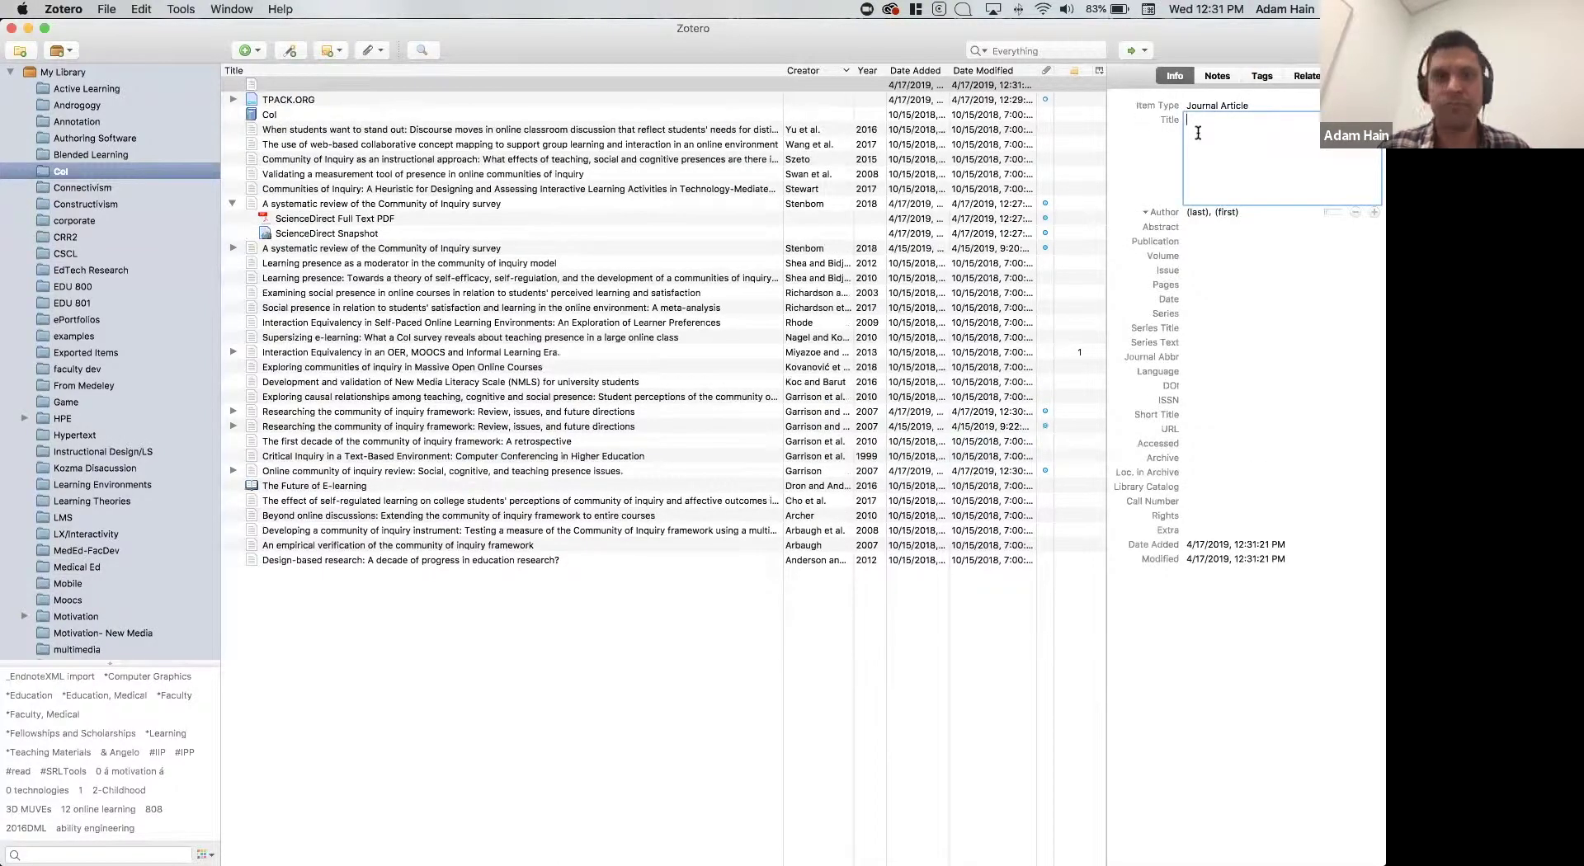
right_click(413, 91)
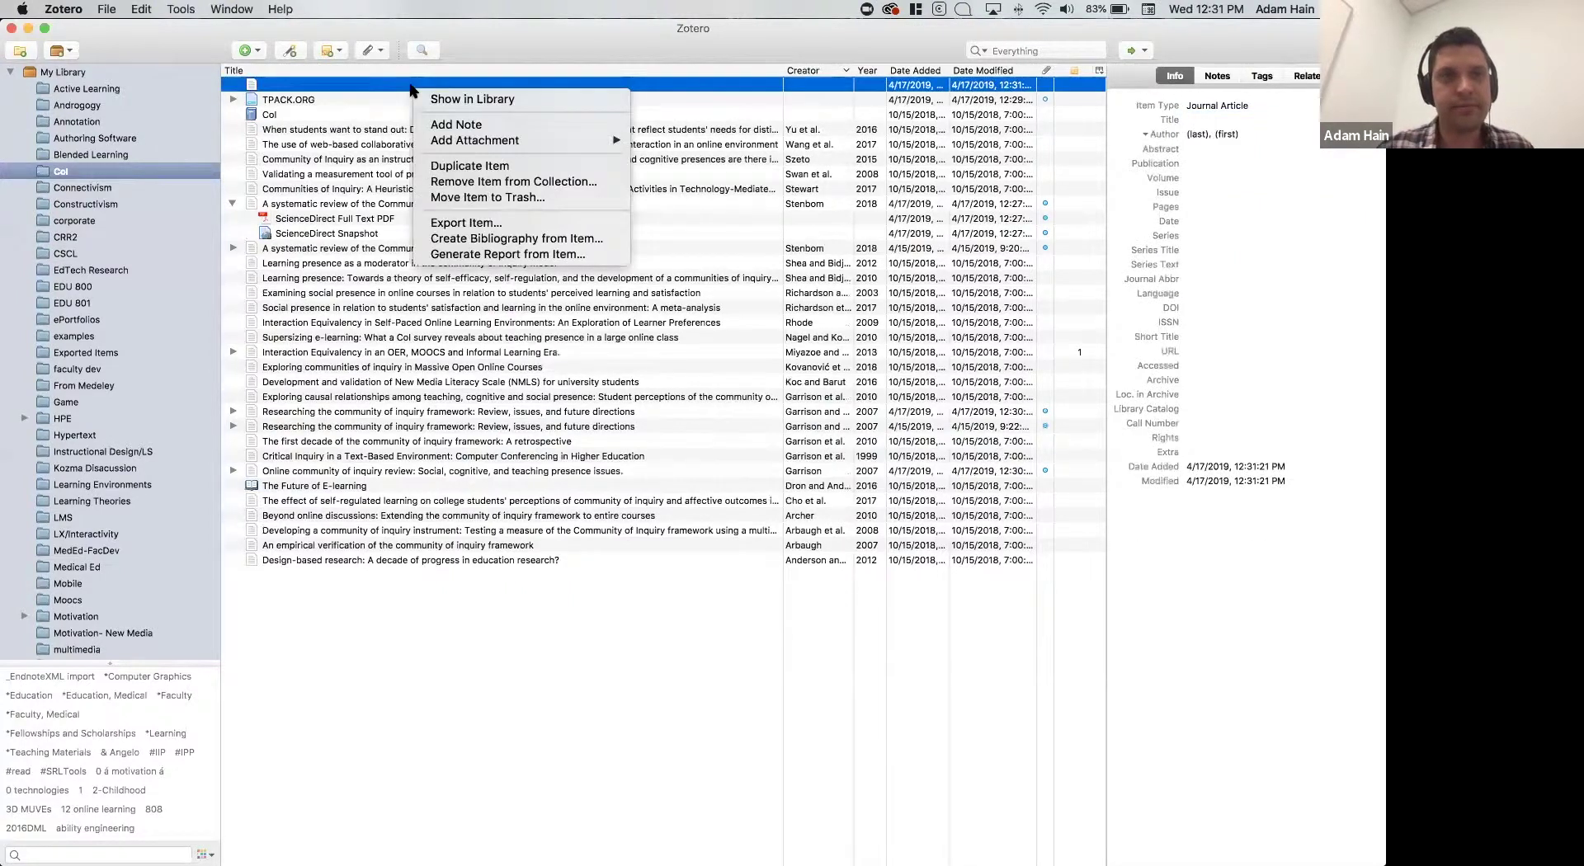
click(464, 197)
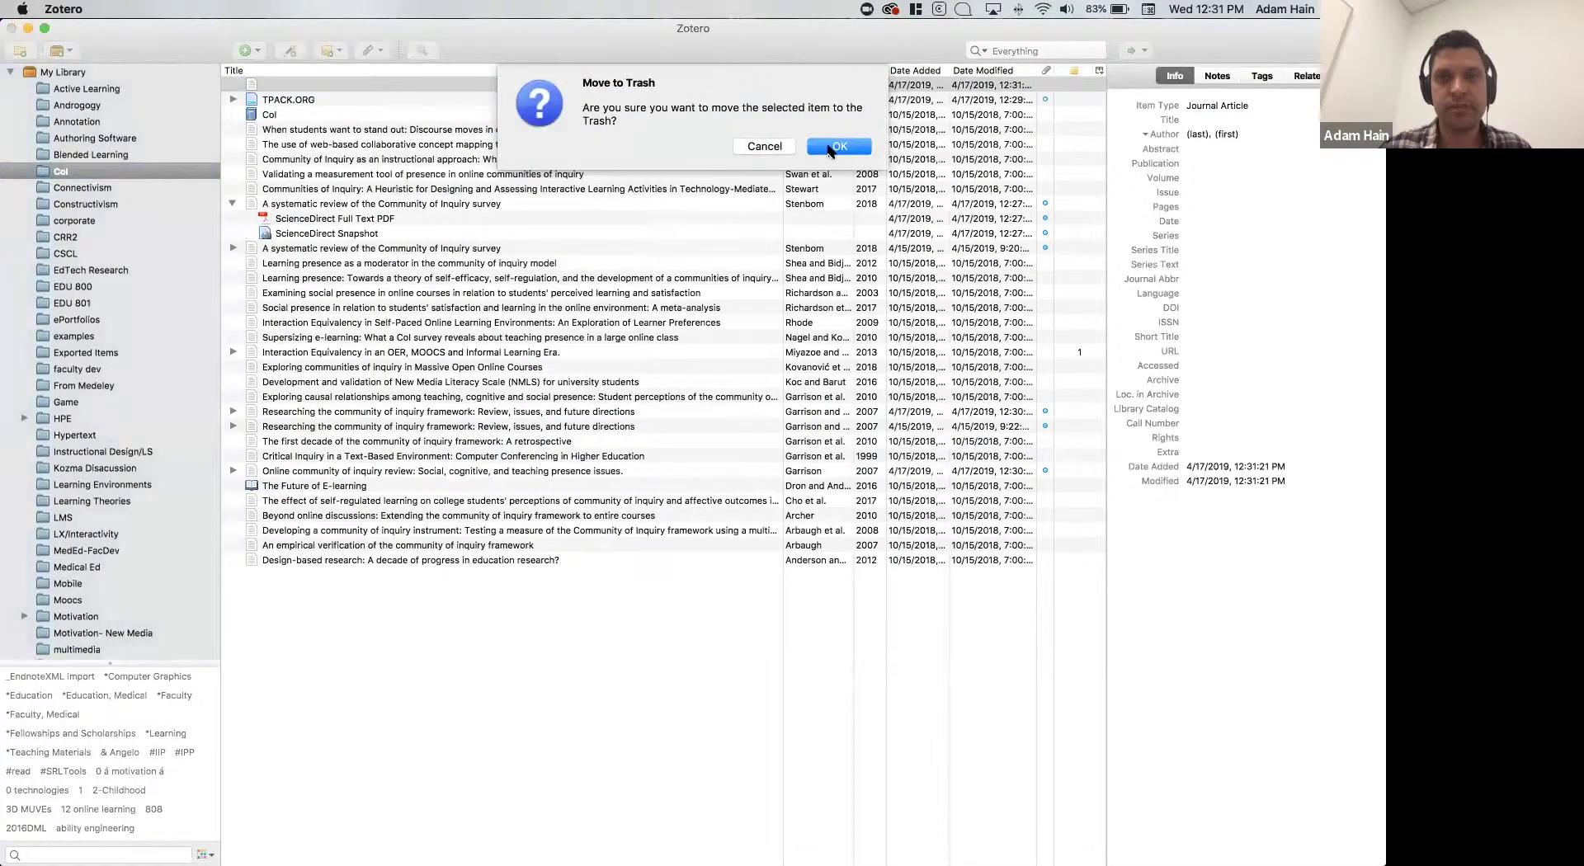
key(Return)
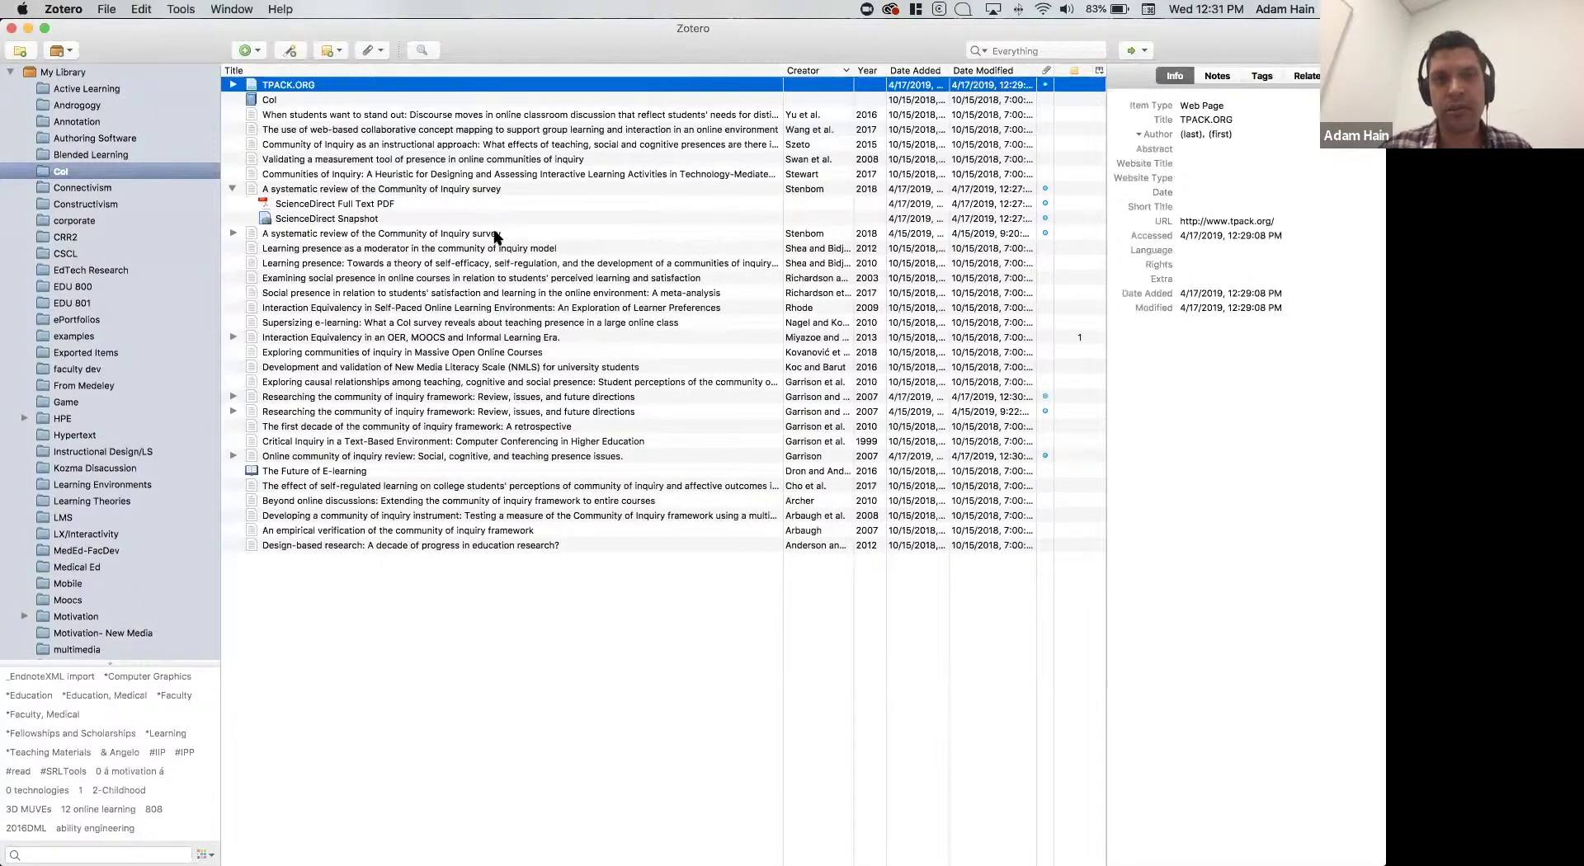
Step: View the available item actions for the April 15 entry "A systematic review of the Community of Inquiry survey" and dismiss them
right_click(497, 237)
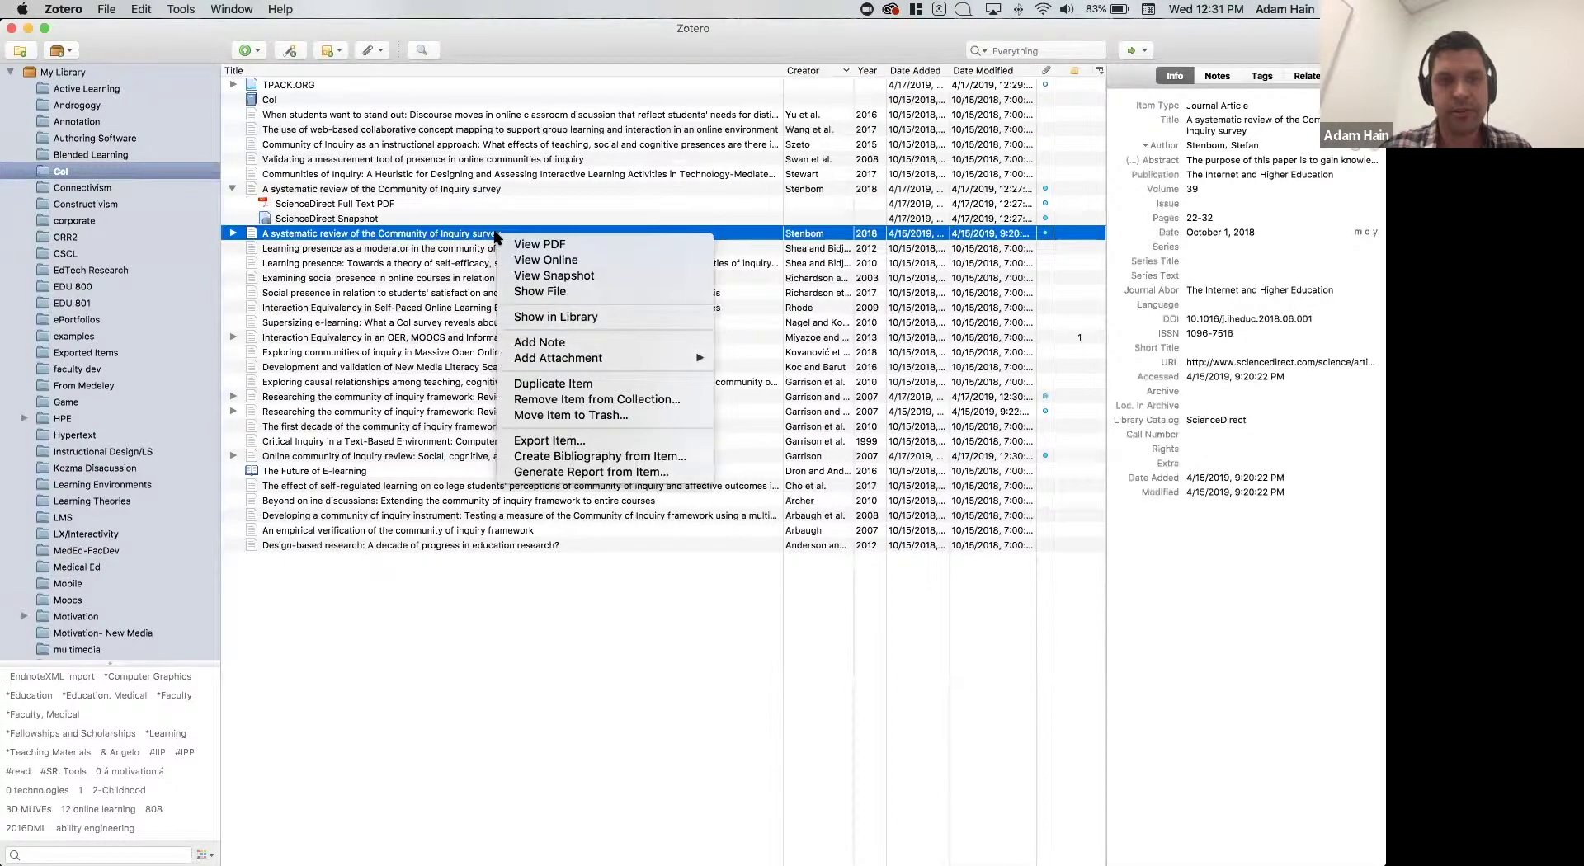
click(439, 347)
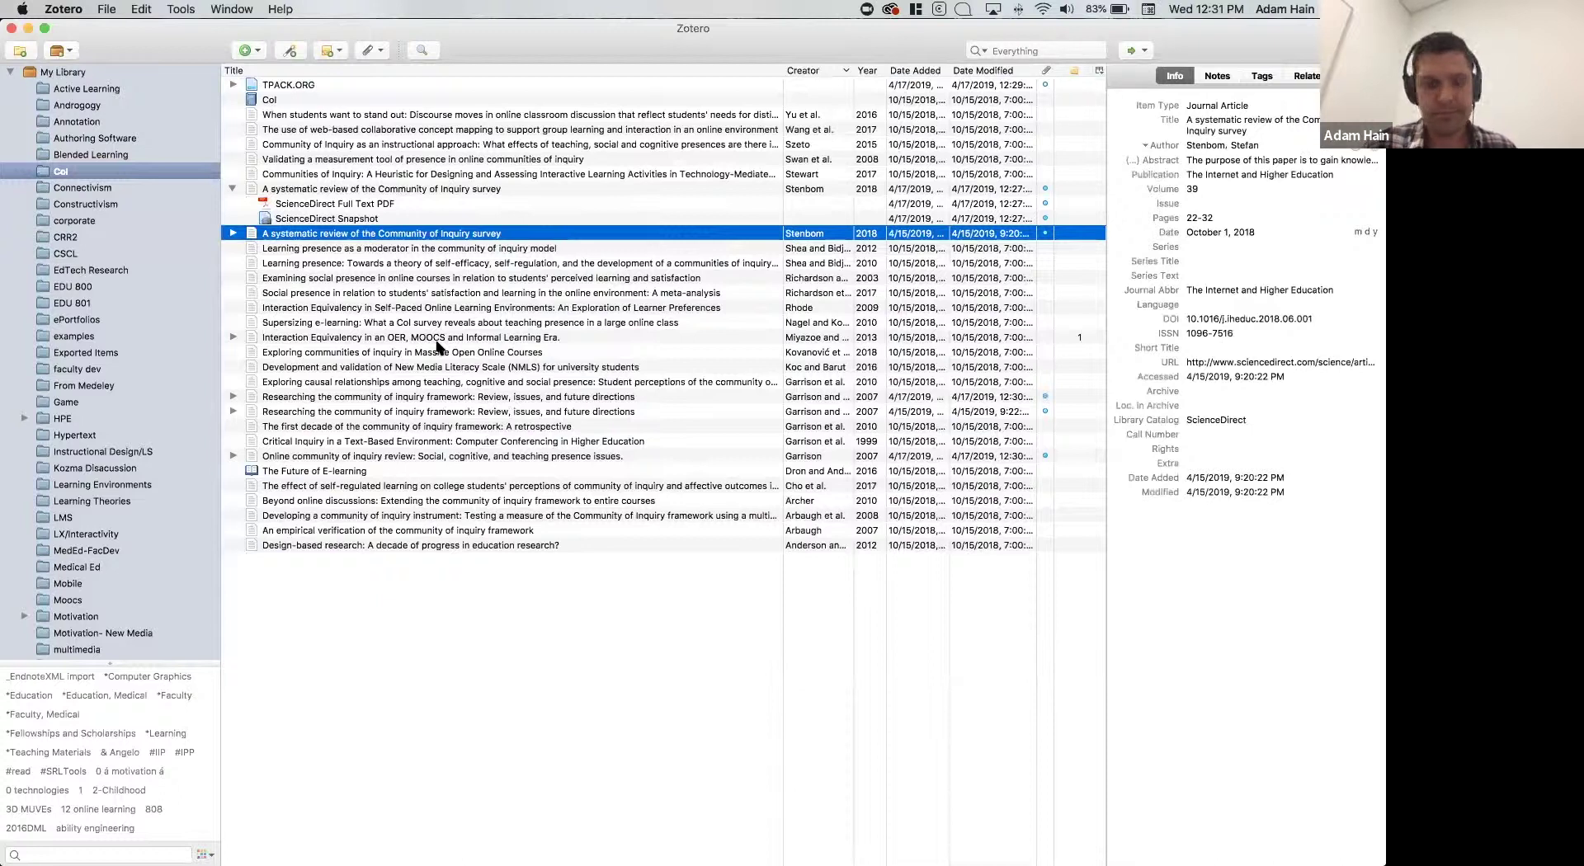
key(super+Tab)
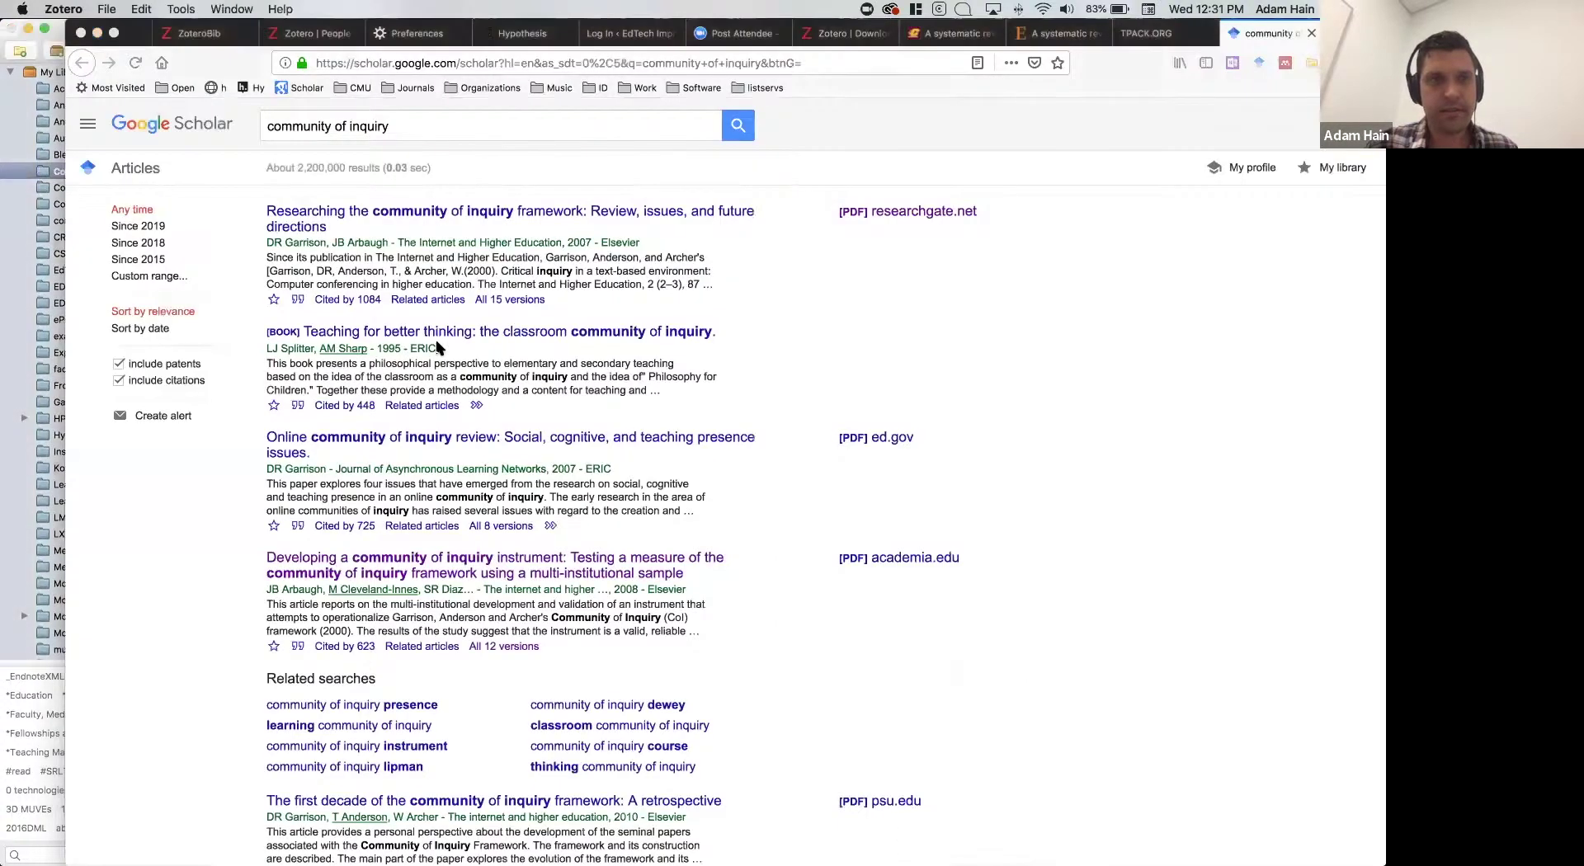
key(super+Tab)
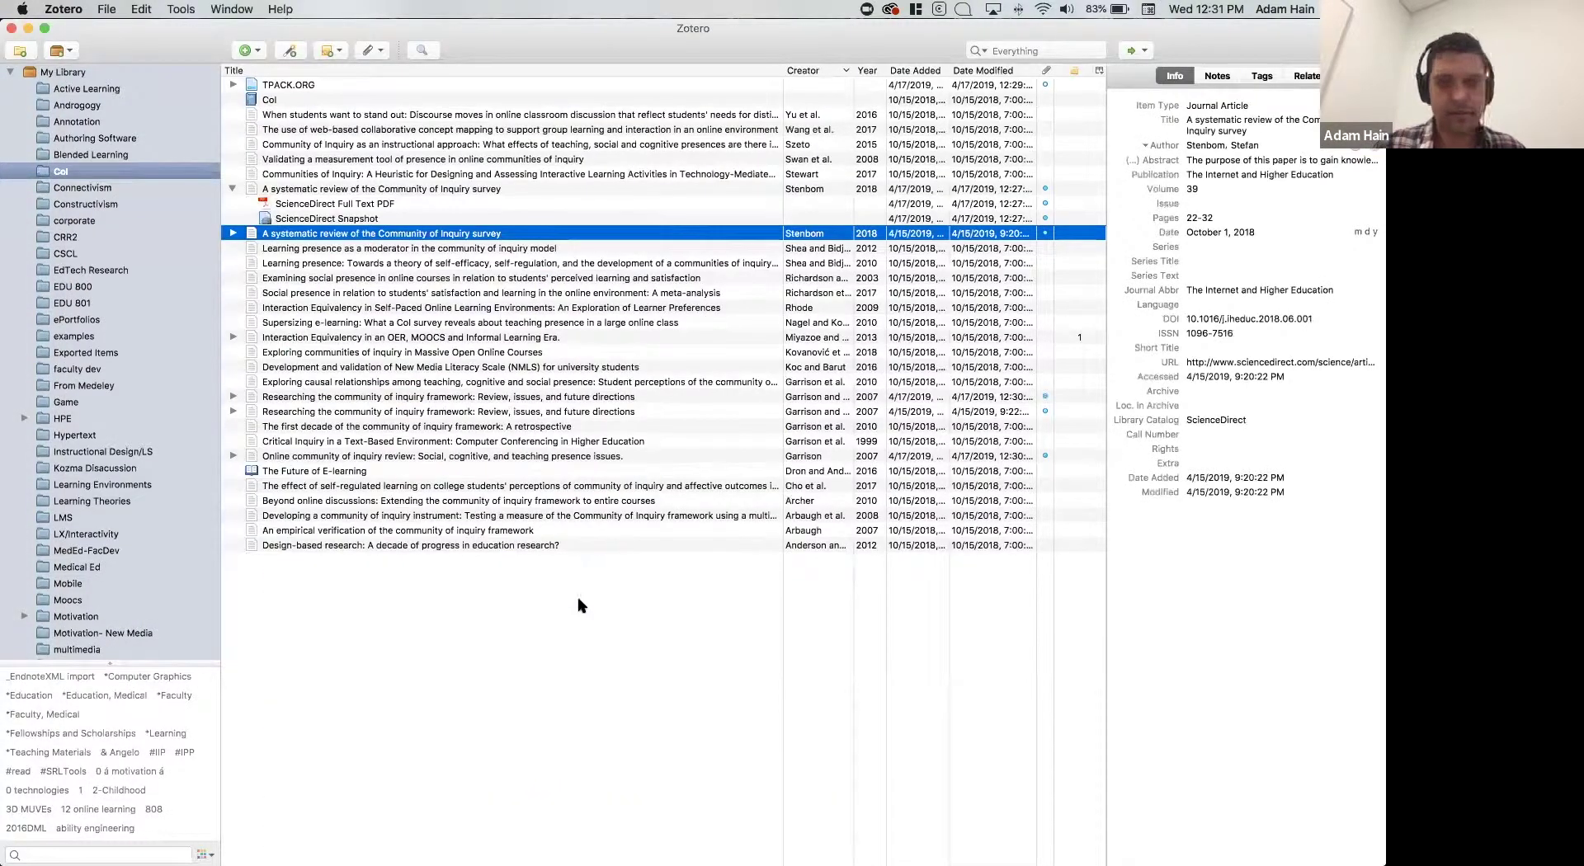